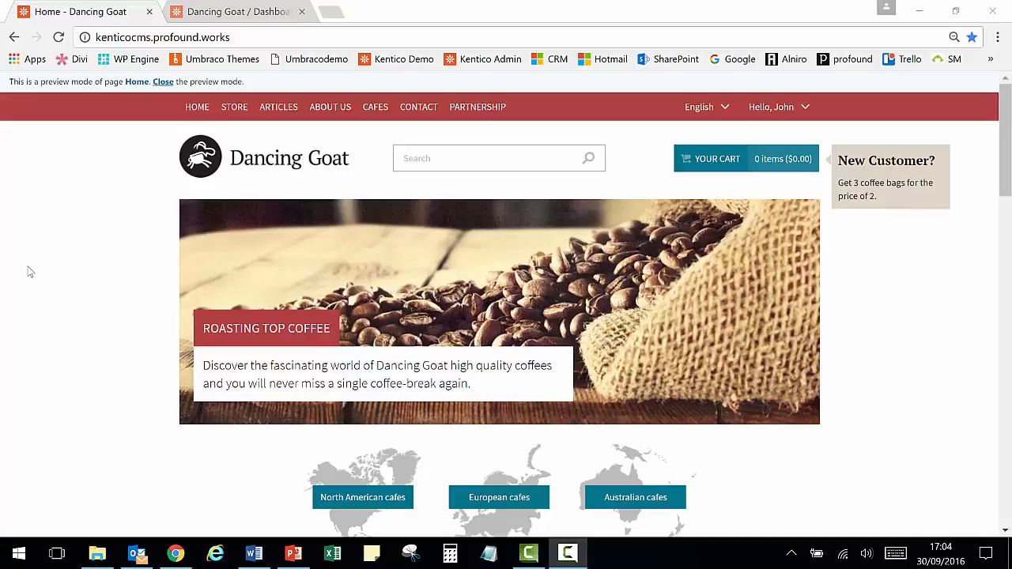
- Browse the live site's Store, Articles and Home pages
click(236, 117)
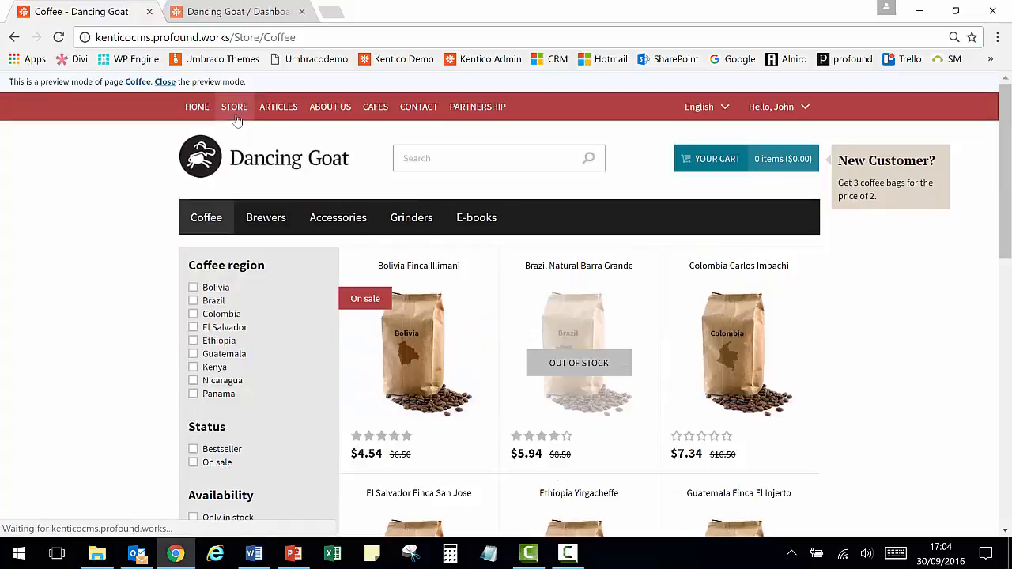
click(283, 117)
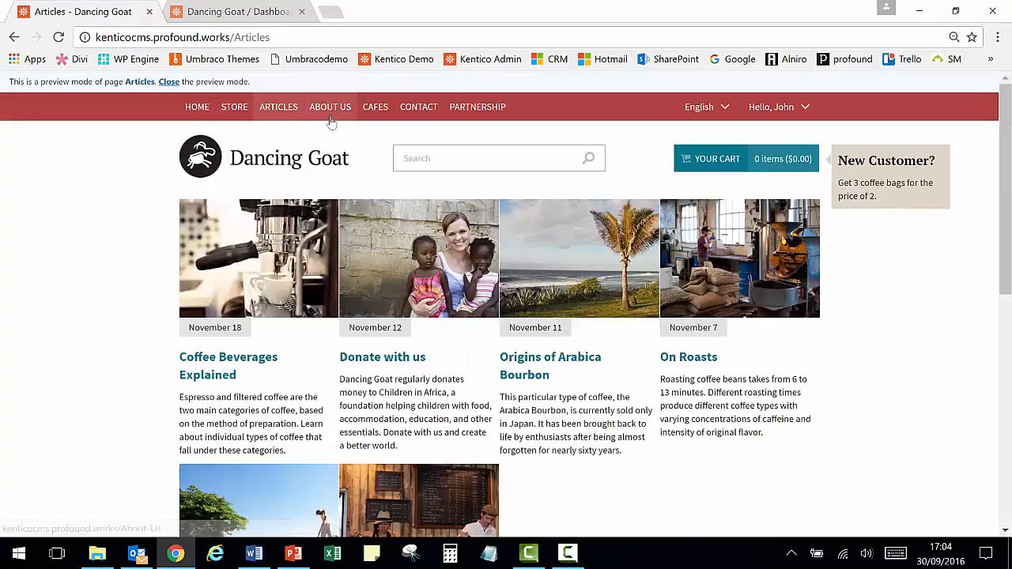
click(193, 112)
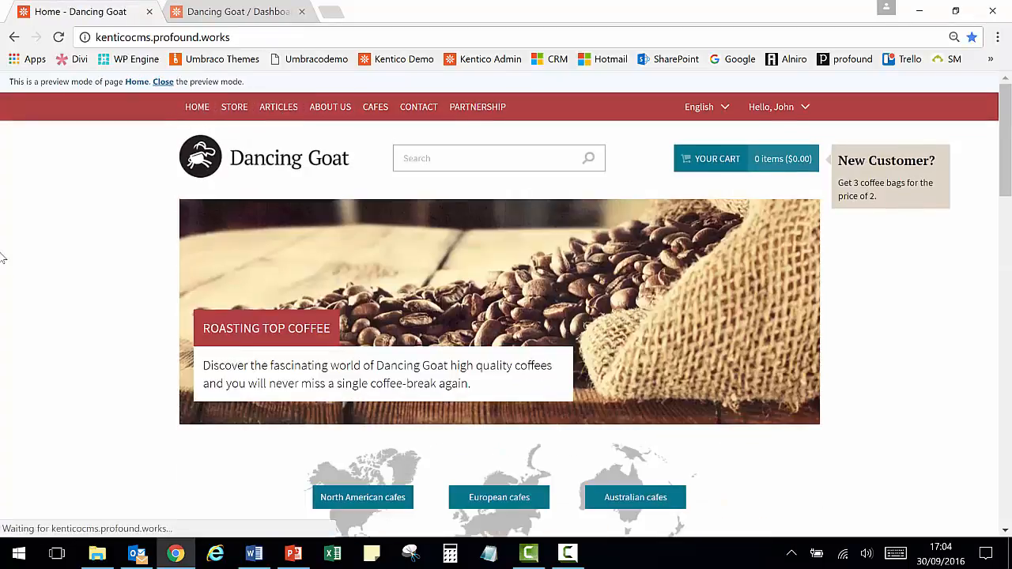
- Switch to the administration dashboard and browse the Content management and On-line marketing application categories
click(221, 17)
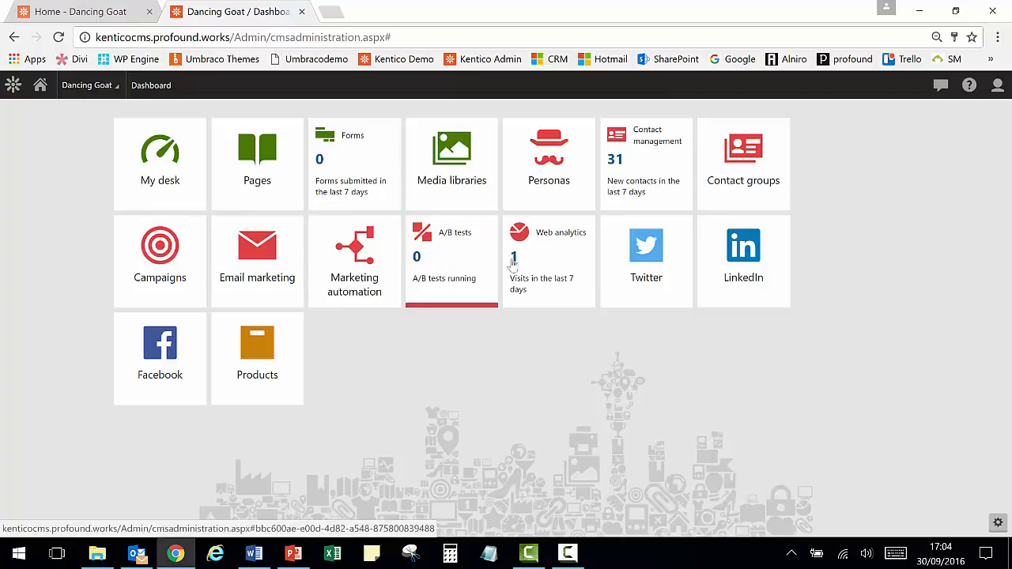
click(15, 87)
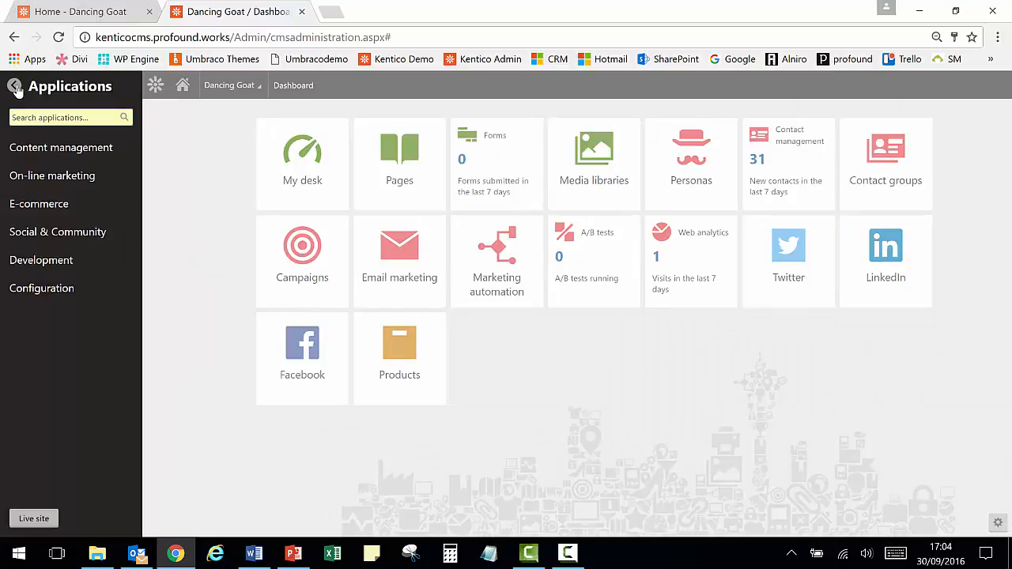
click(42, 154)
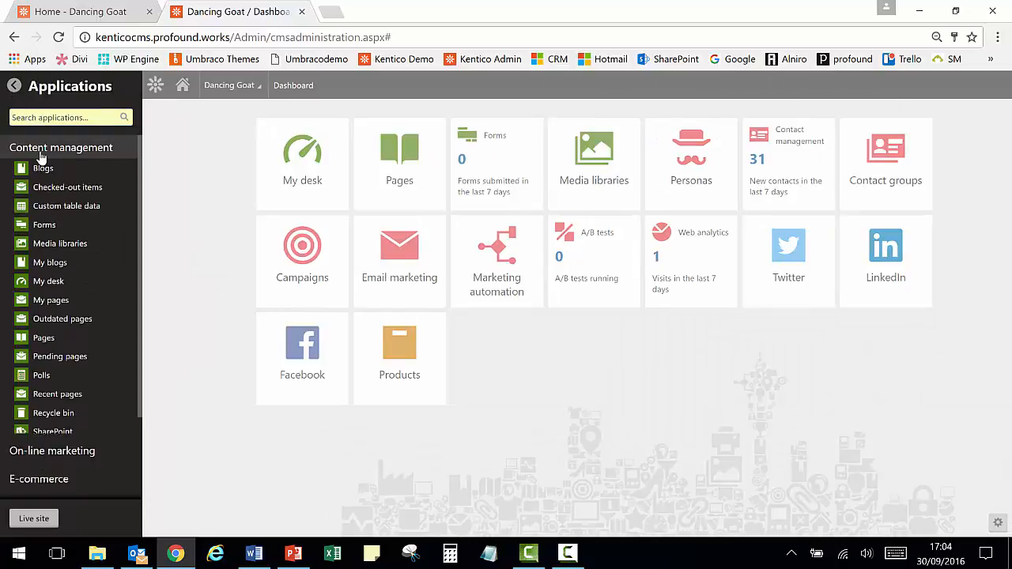
click(42, 158)
click(45, 187)
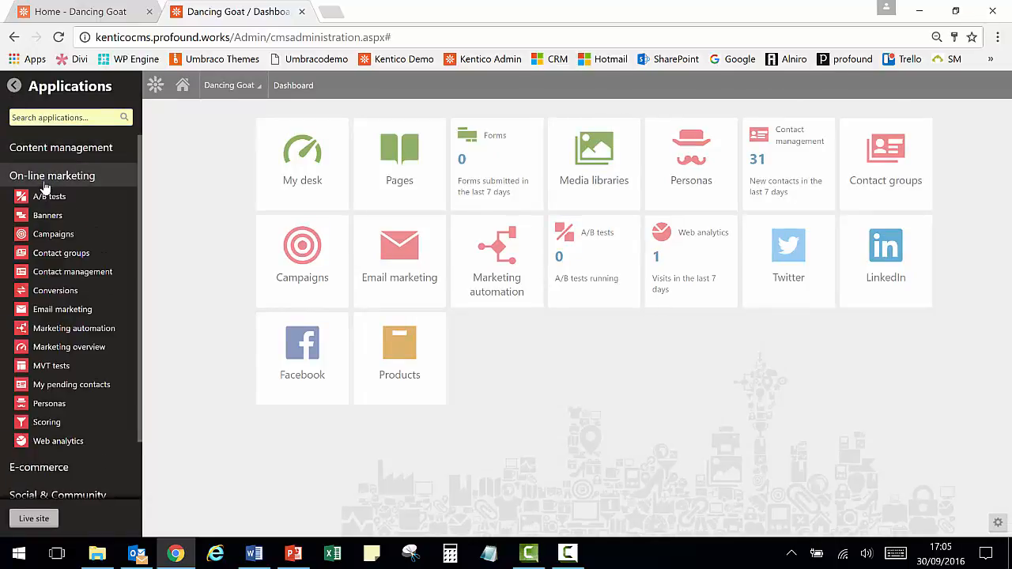
click(45, 187)
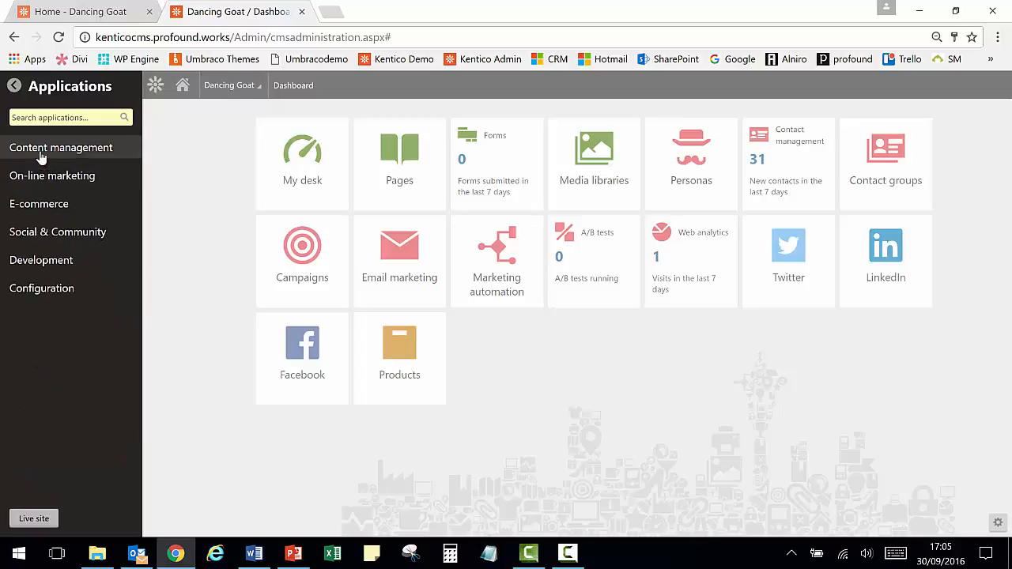
click(42, 156)
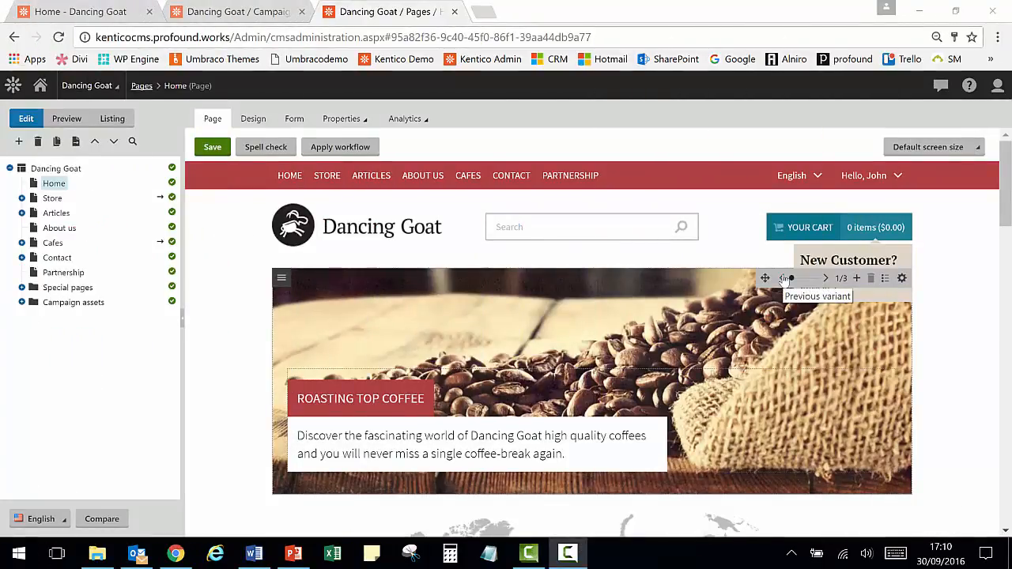
- Cycle through the home page banner's personalization variants
click(825, 283)
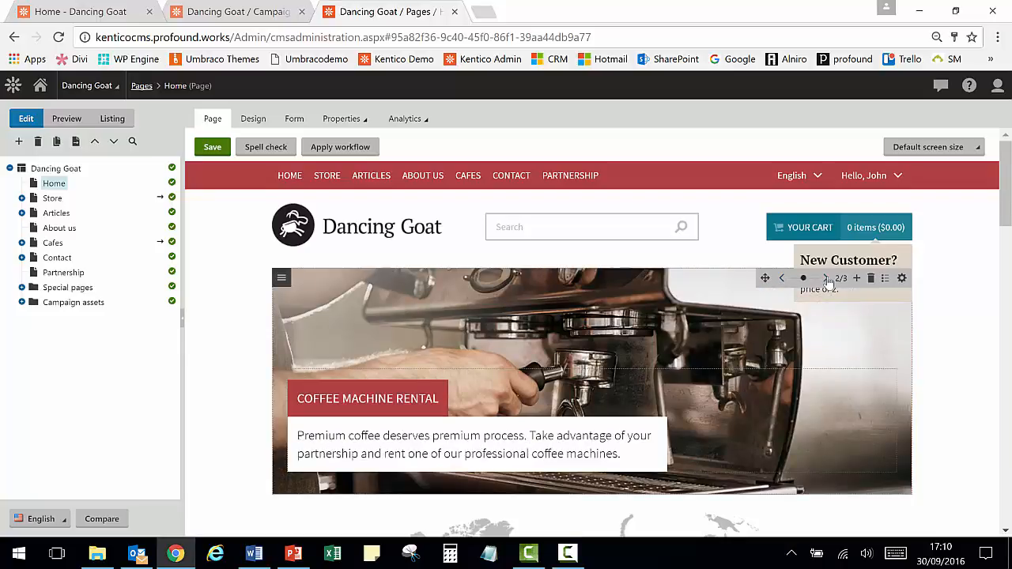
click(825, 281)
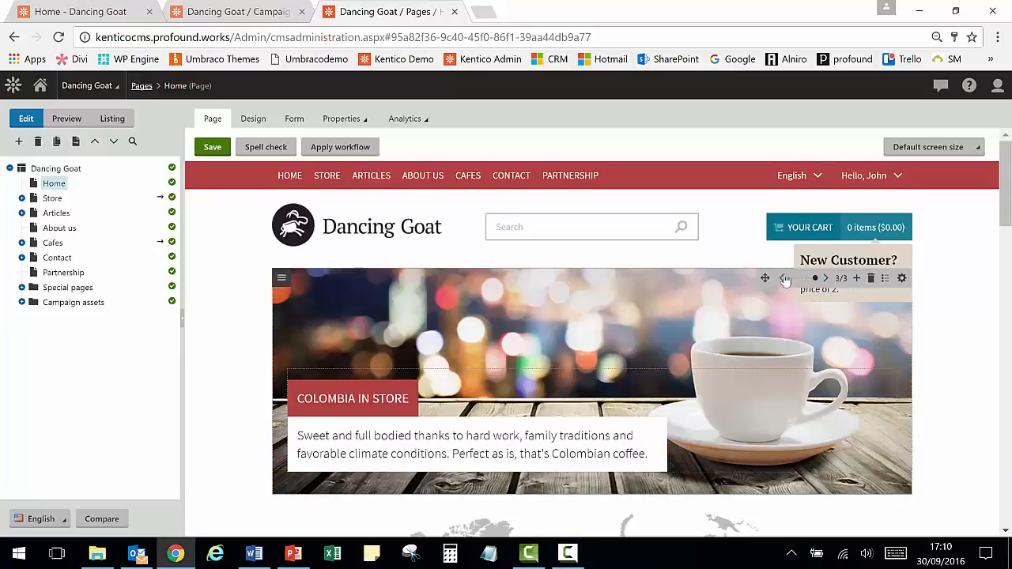
click(782, 281)
click(782, 281)
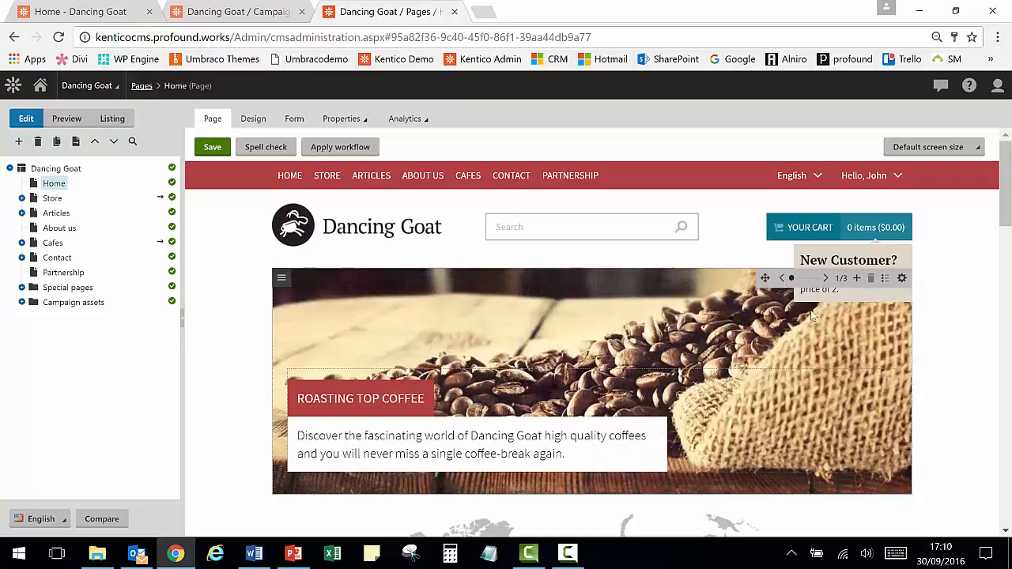
- Add the 'Visitor has arrived on the website for the first time' rule to the Cafe Owner banner variant's display condition
click(333, 117)
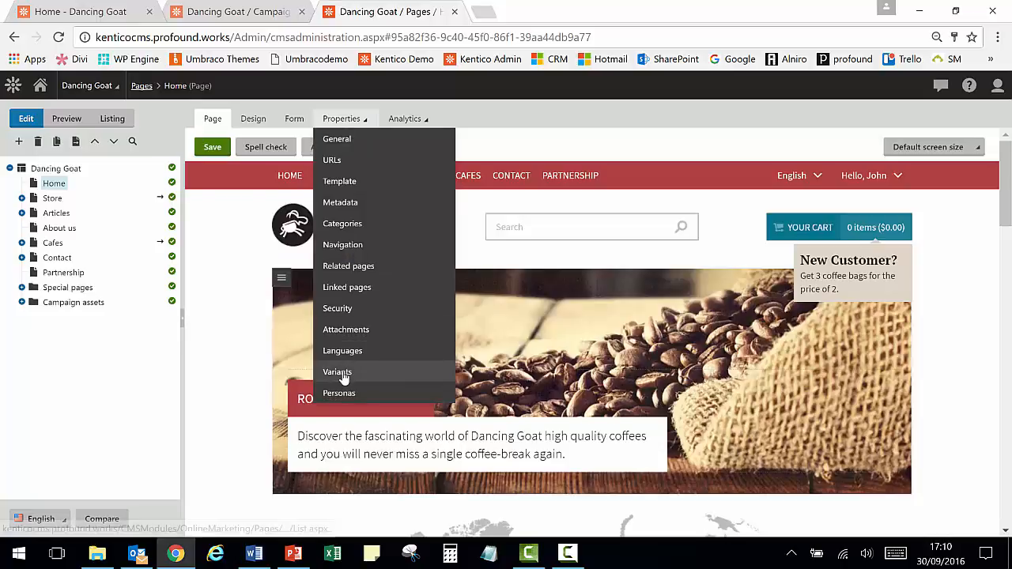
click(342, 376)
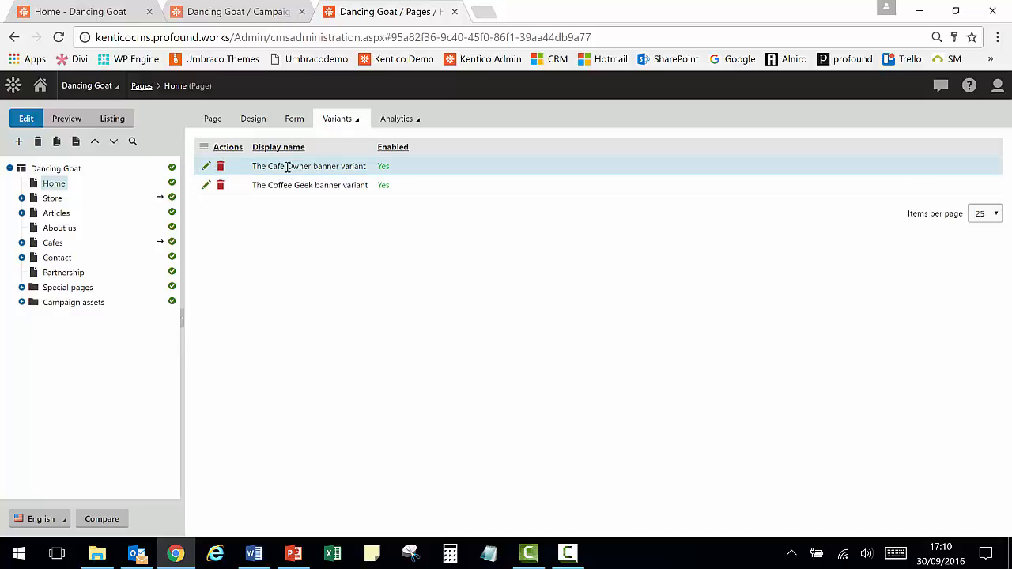
click(206, 166)
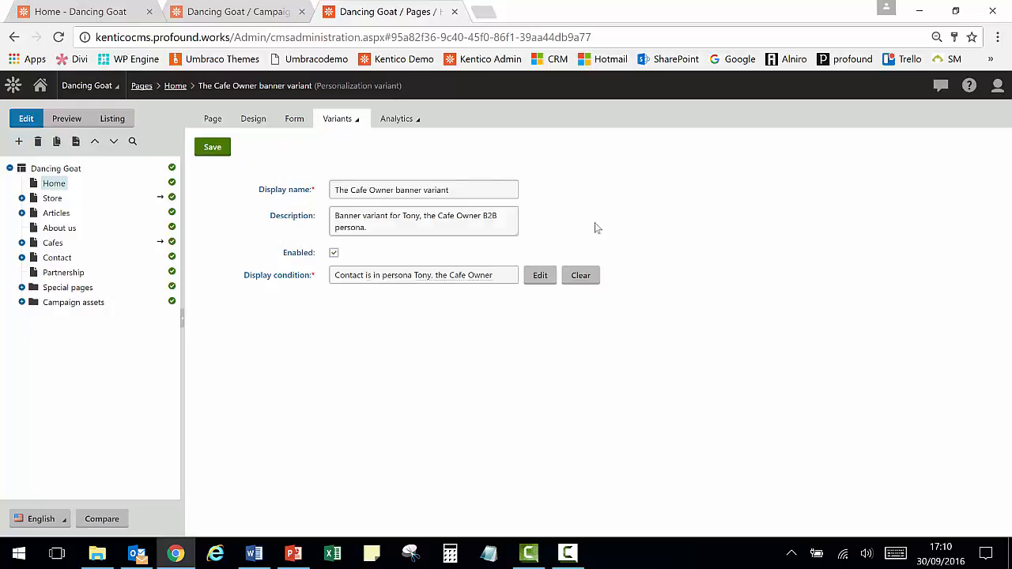
click(541, 277)
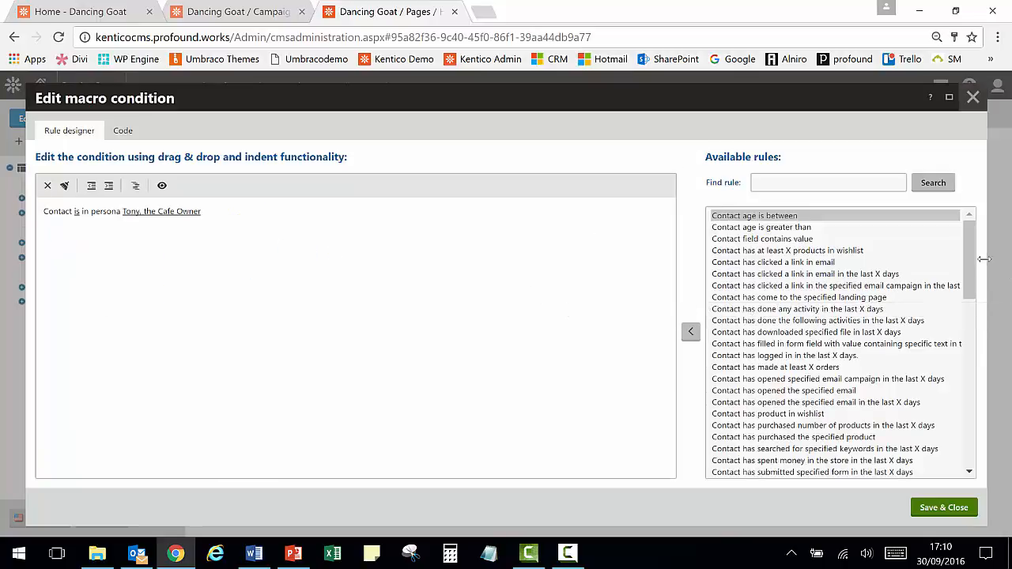
drag(970, 253, 958, 452)
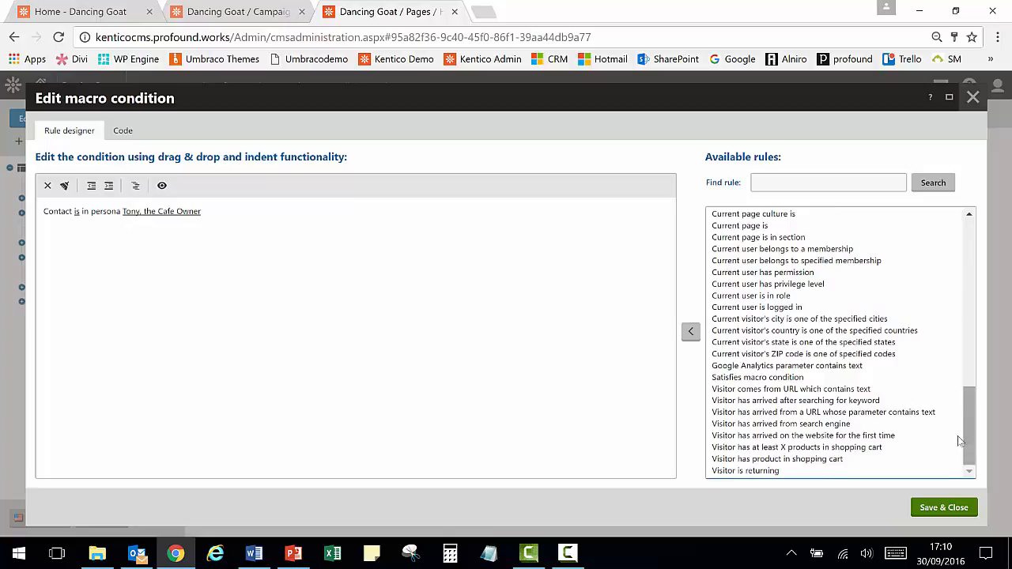
click(771, 436)
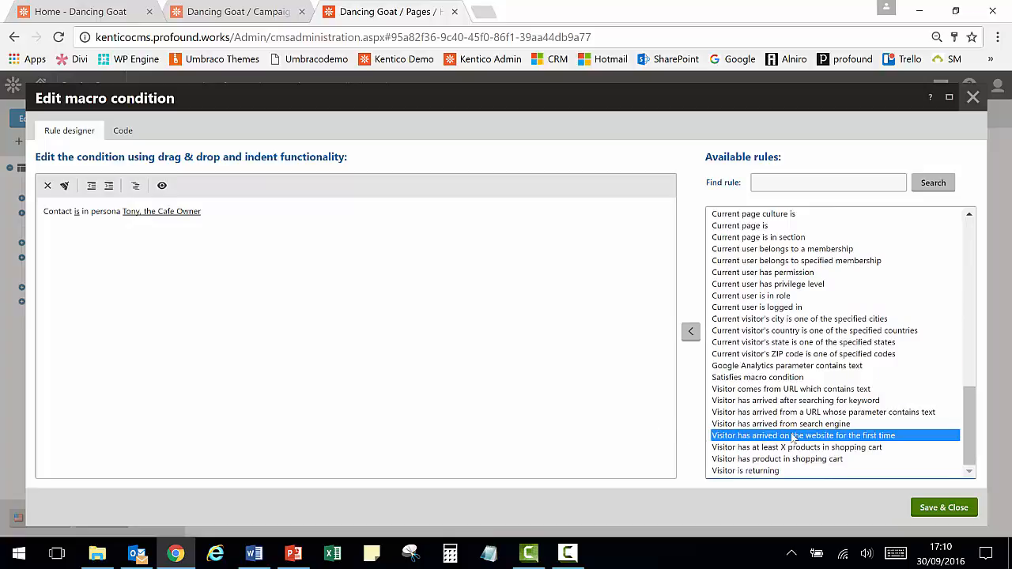
double_click(840, 441)
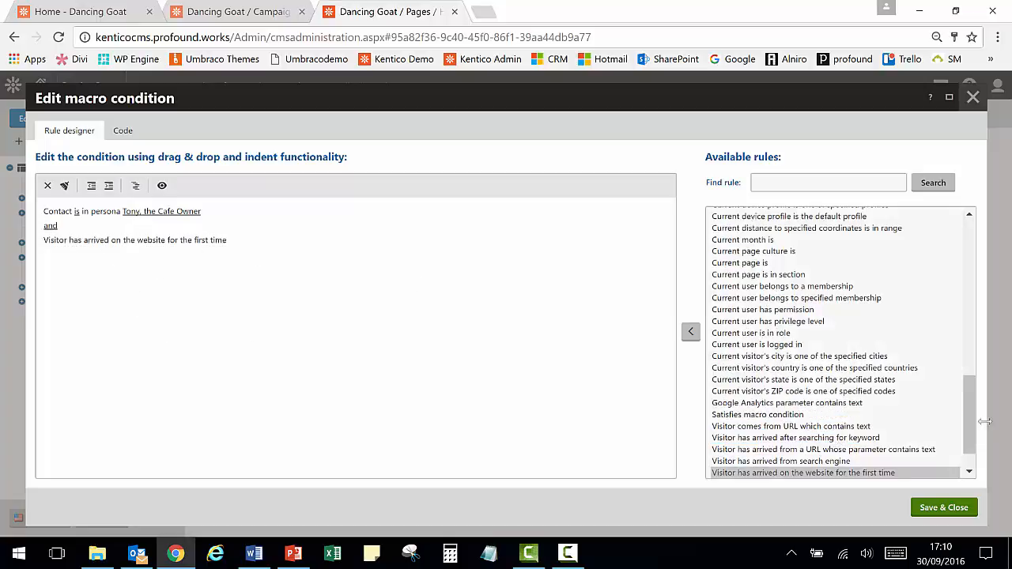
- Add the 'Visitor has arrived after searching for keyword' rule to the display condition
drag(967, 409, 971, 444)
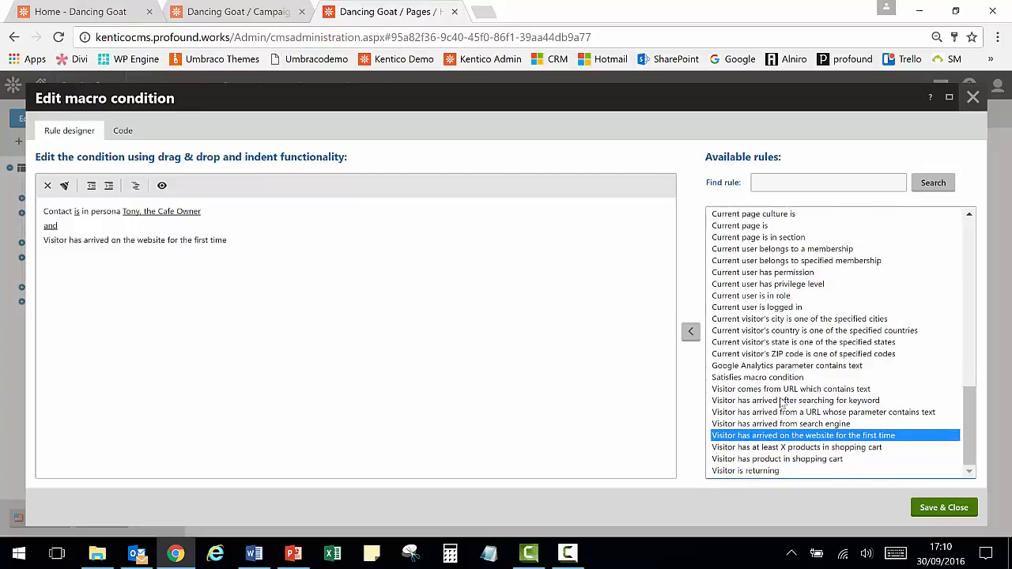
drag(777, 401, 393, 369)
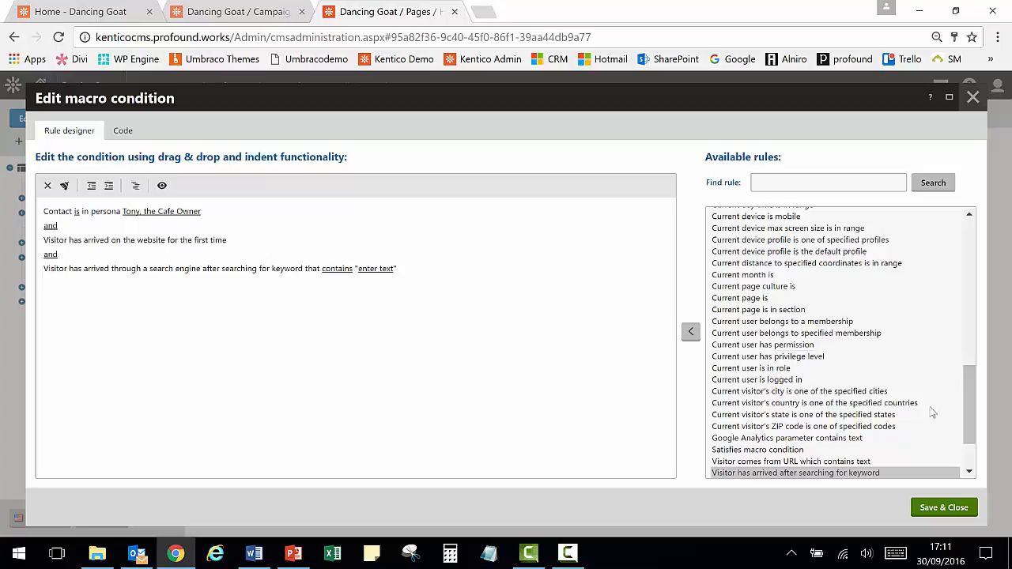
- Browse the available rules list for contact and visitor conditions
drag(967, 399, 974, 437)
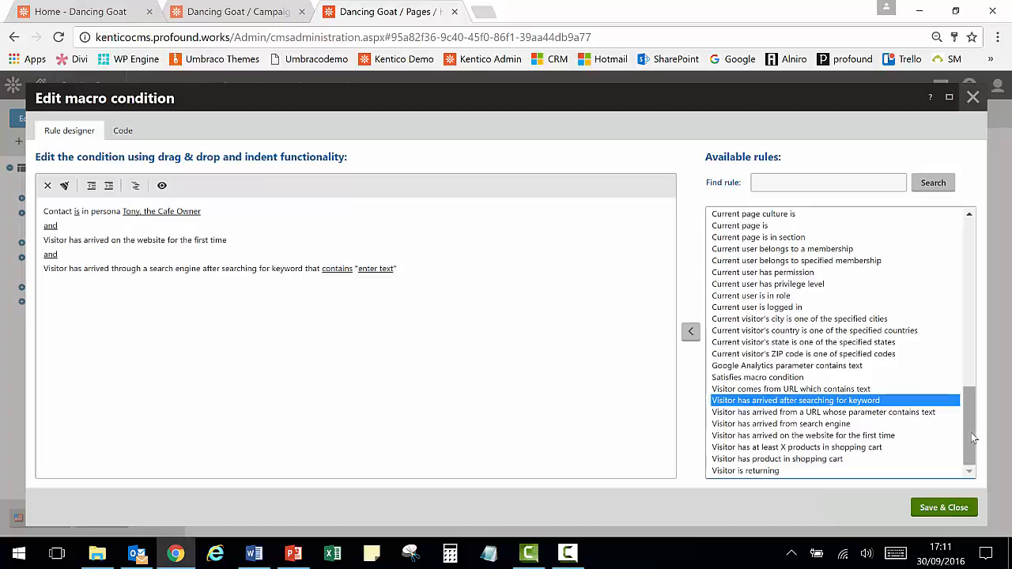
drag(966, 426, 954, 293)
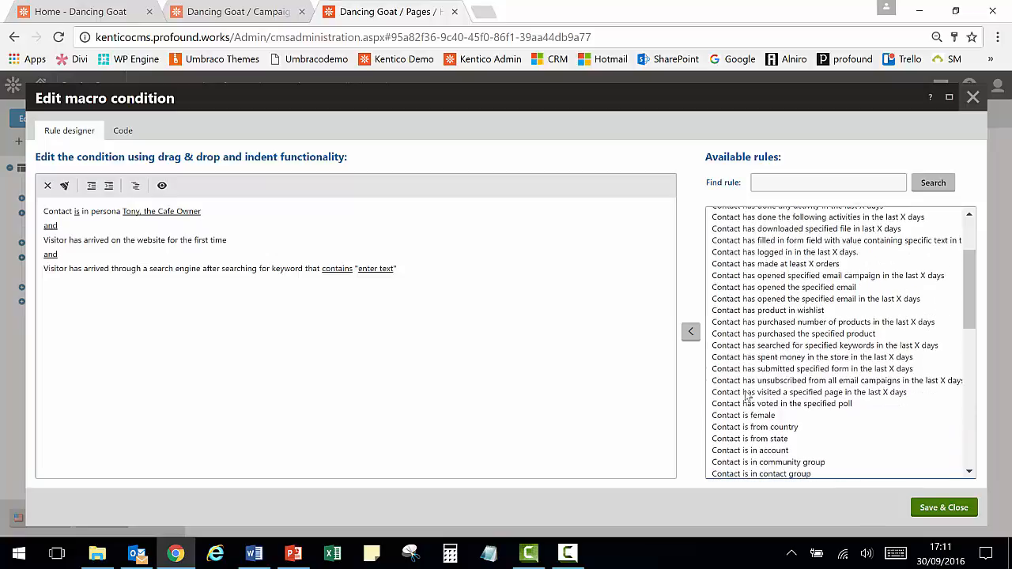
click(779, 431)
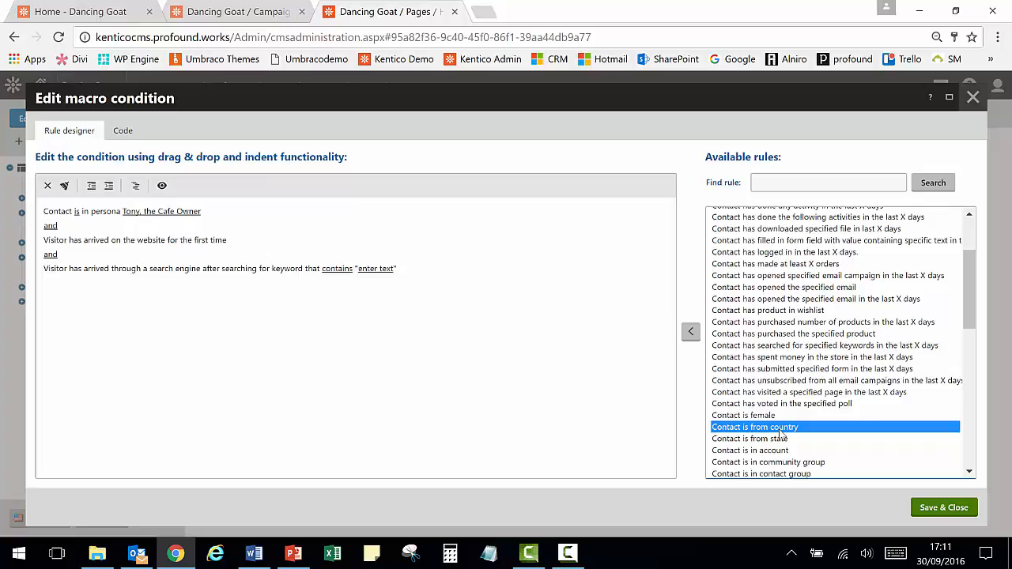
scroll(779, 431, down, 2)
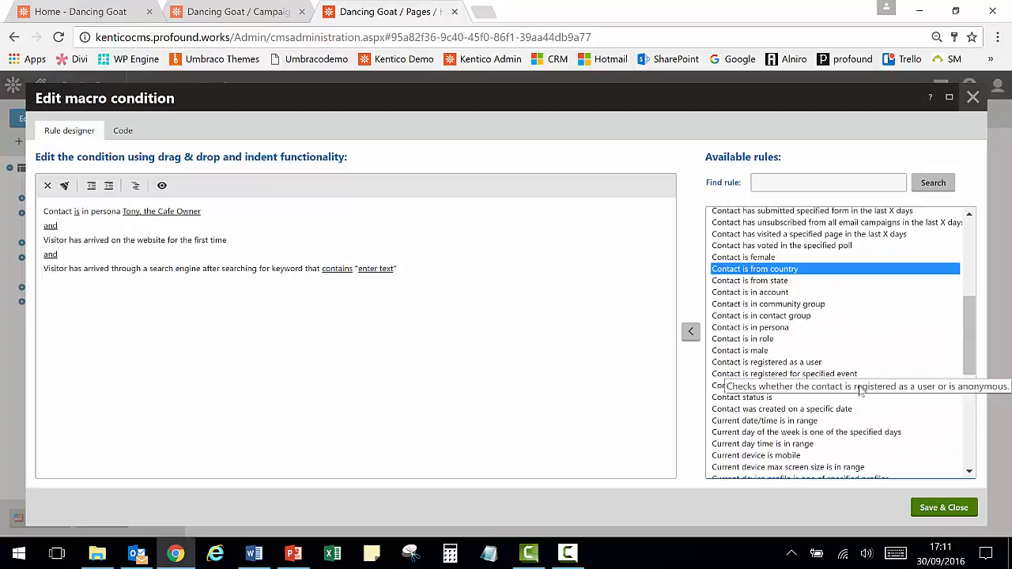
click(803, 409)
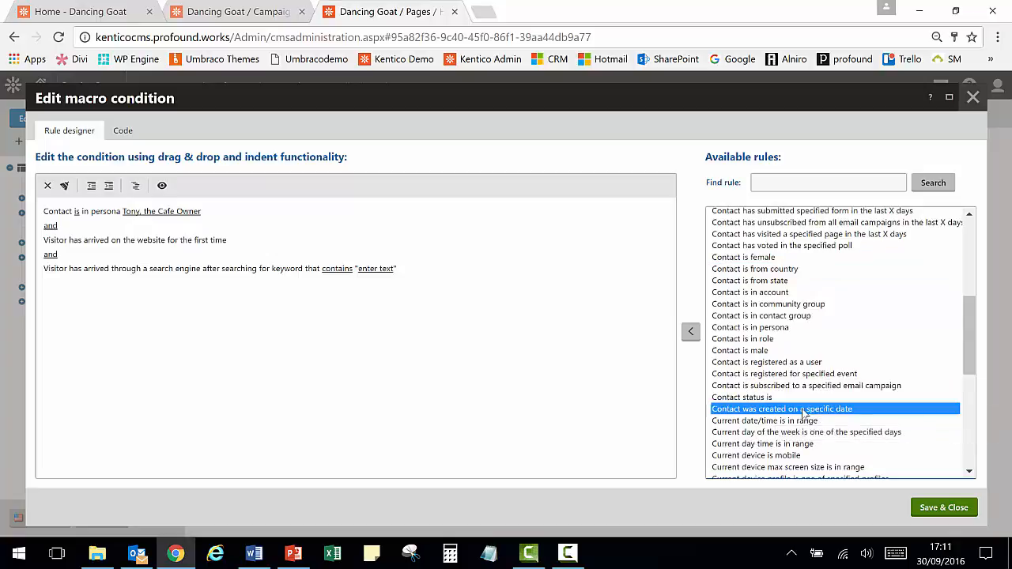
click(761, 424)
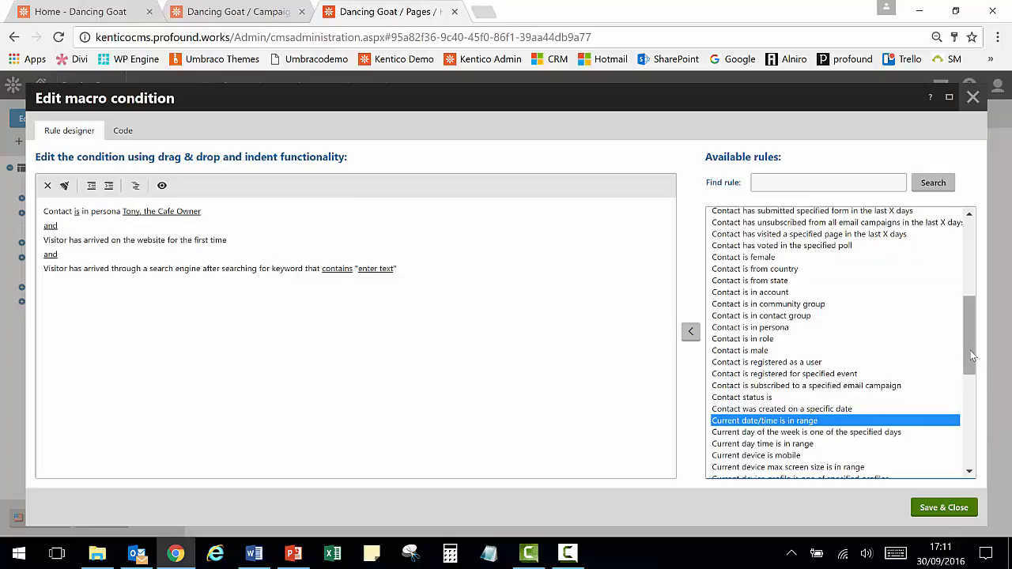
drag(970, 356, 971, 355)
click(739, 329)
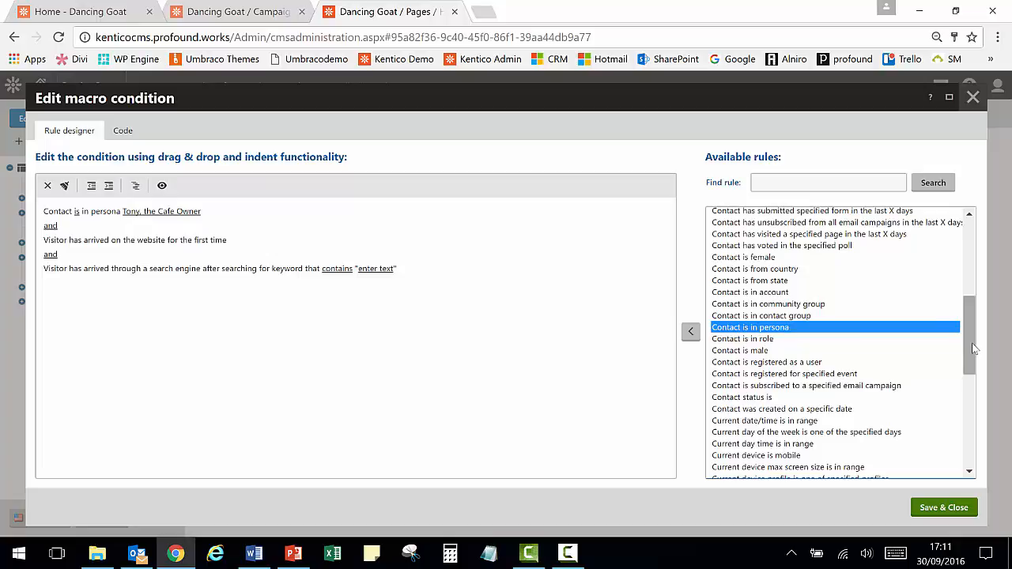
drag(967, 347, 967, 258)
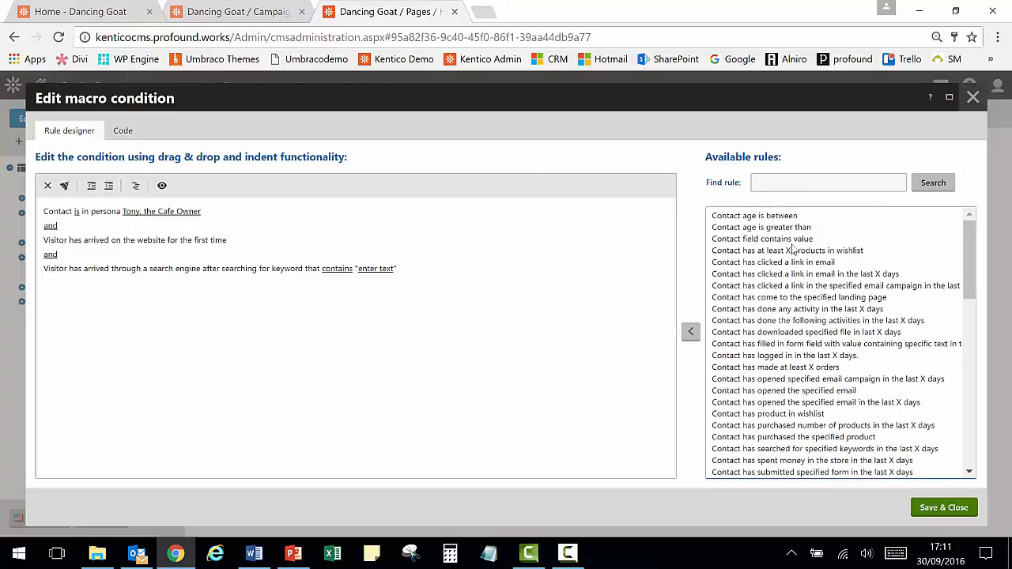
click(744, 251)
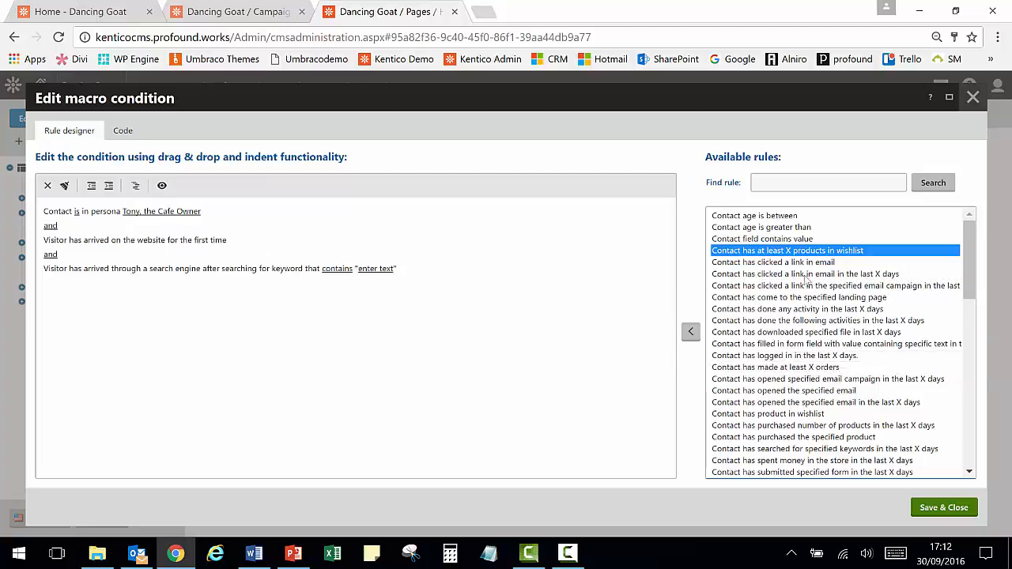
click(759, 263)
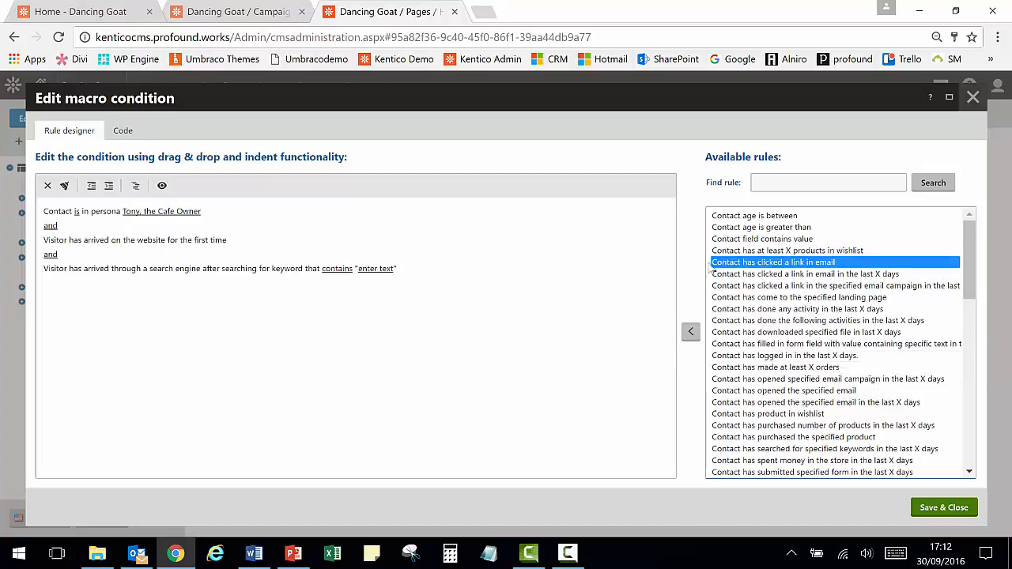
- Add the 'Contact has clicked a link in email' rule with an or operator, and close the condition editor without saving
double_click(825, 263)
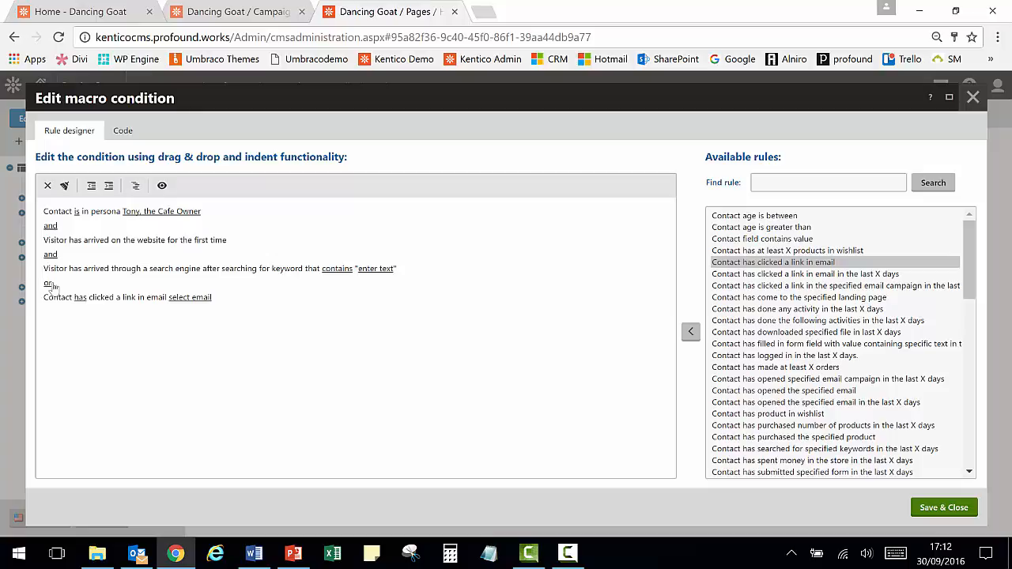
click(49, 283)
click(972, 97)
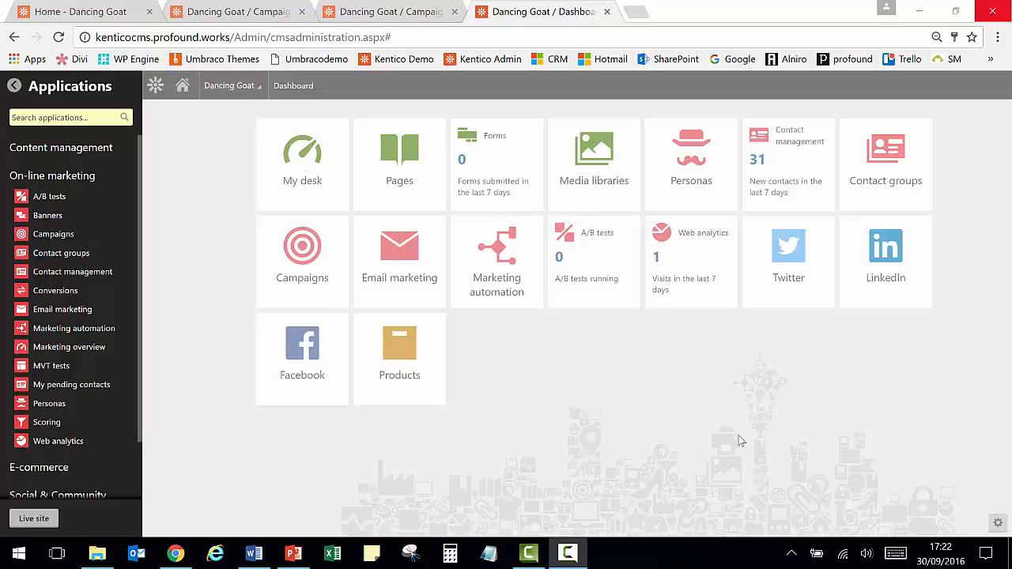
- Open the Tony, the Cafe Owner persona for editing in the Personas application
click(48, 409)
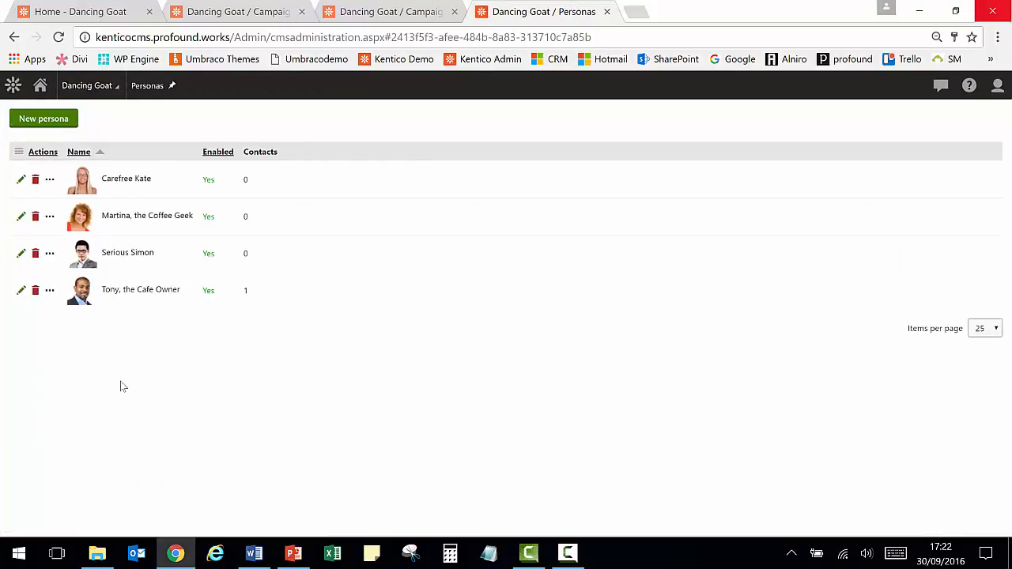
click(21, 291)
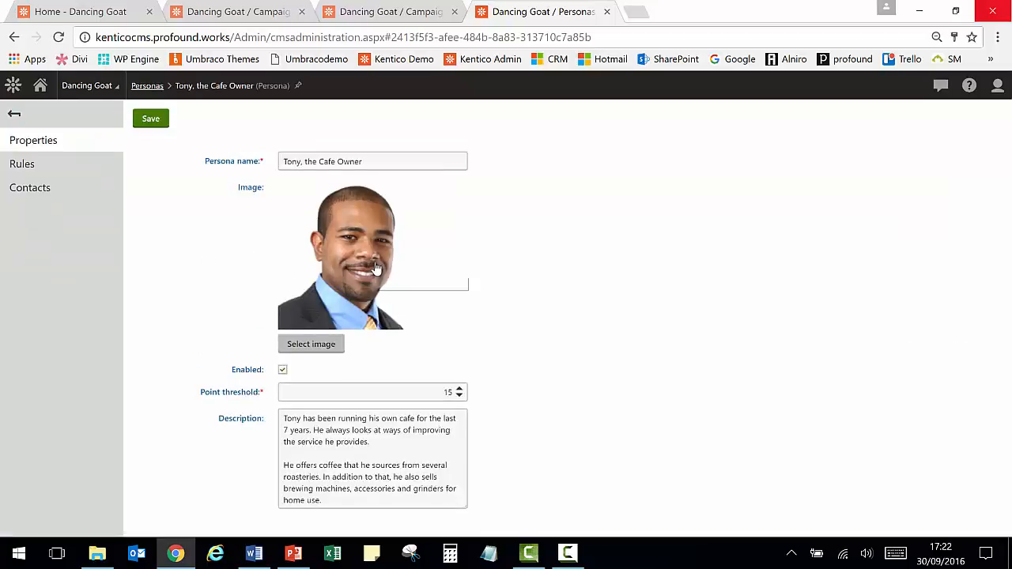
- Compare the persona's rules with the rules of the Engagement and business fit score in the Scoring application
click(36, 165)
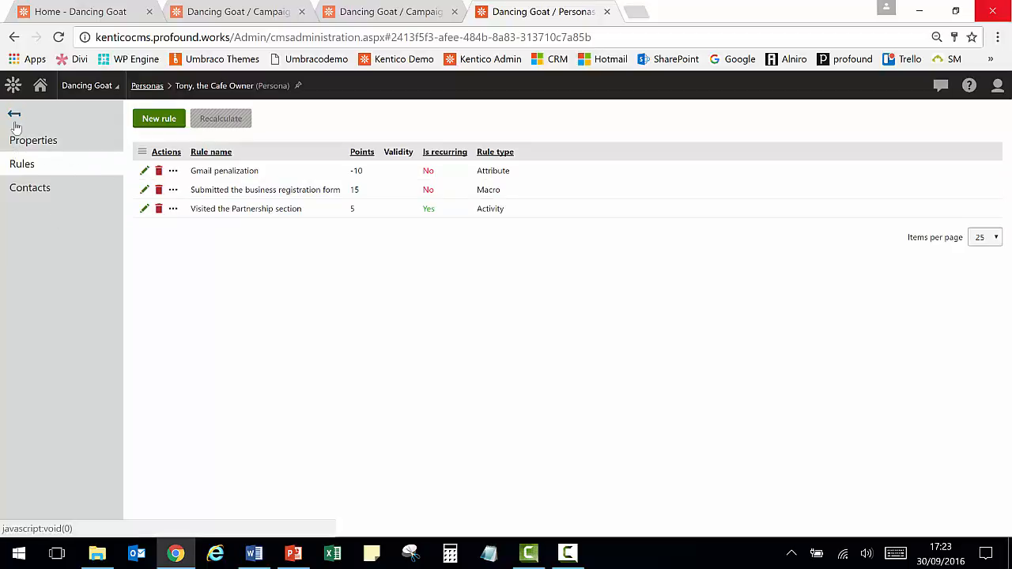
click(12, 87)
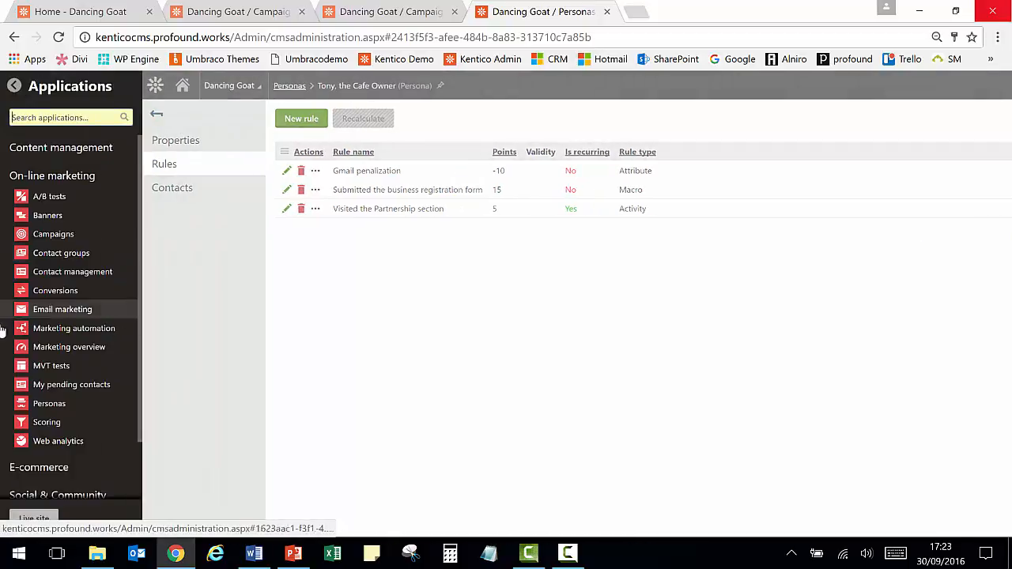
click(19, 424)
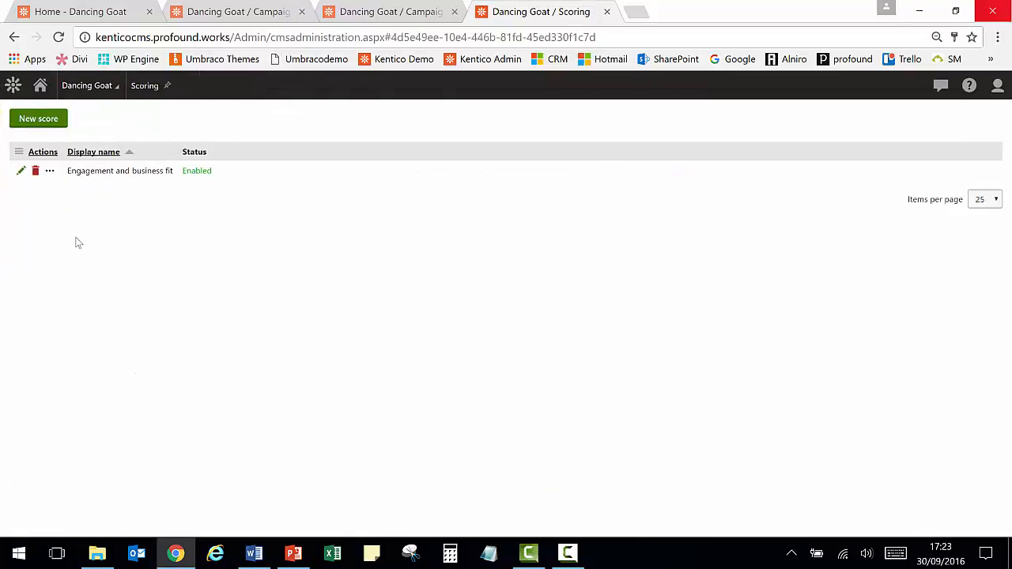
click(22, 170)
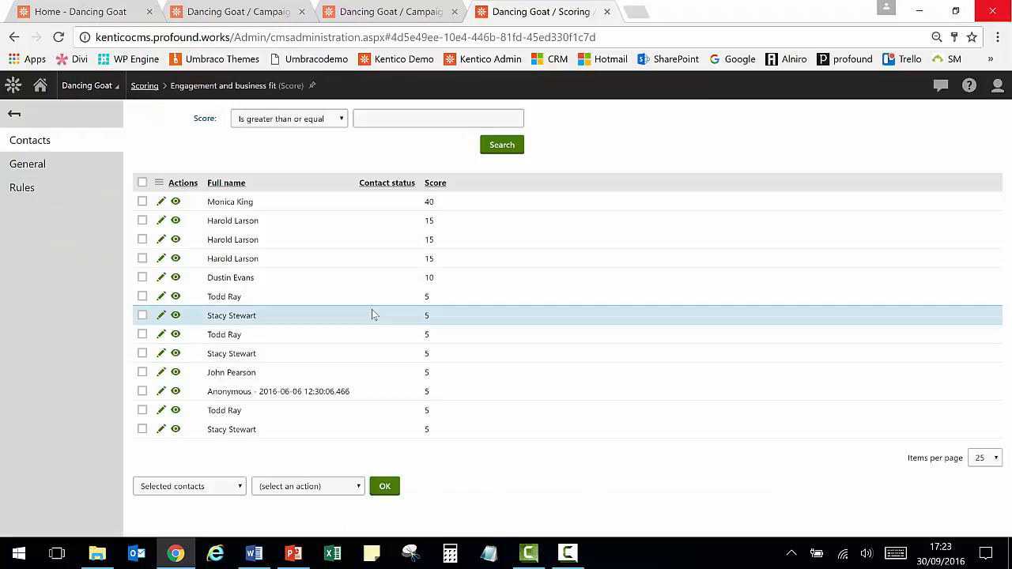
click(33, 190)
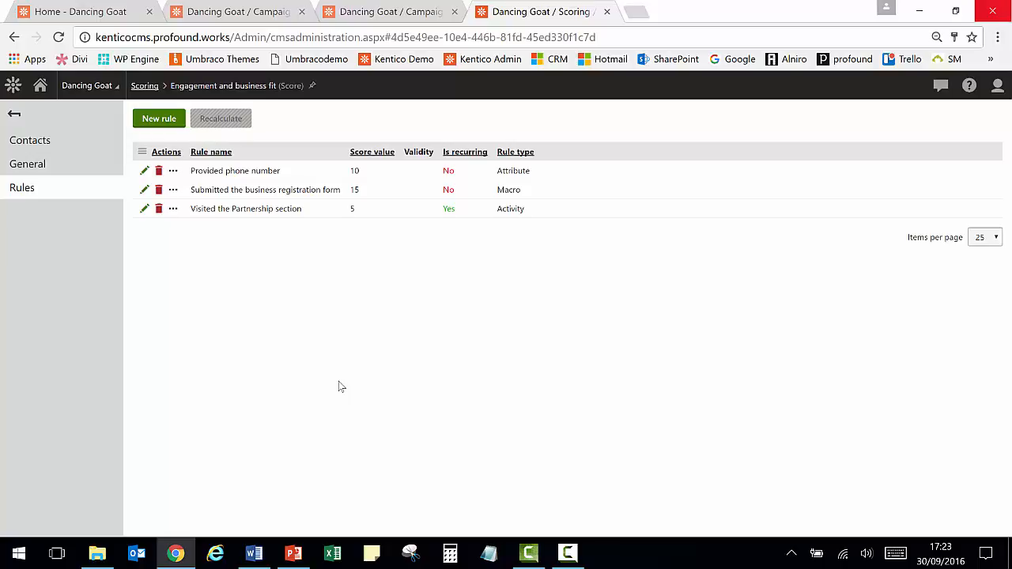
- Open a contact's record in Contact management and review its general details and assigned persona
click(15, 87)
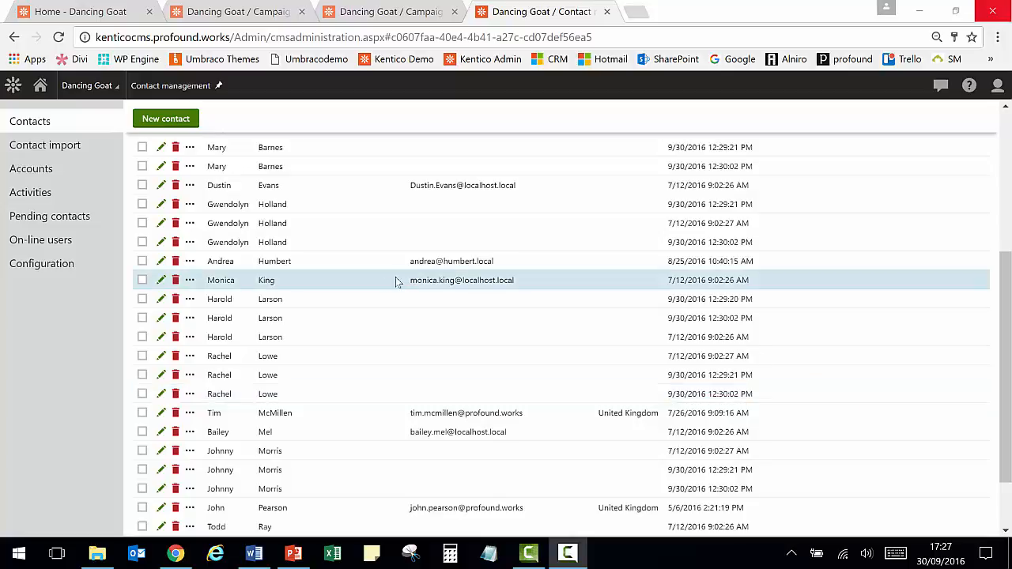
click(159, 282)
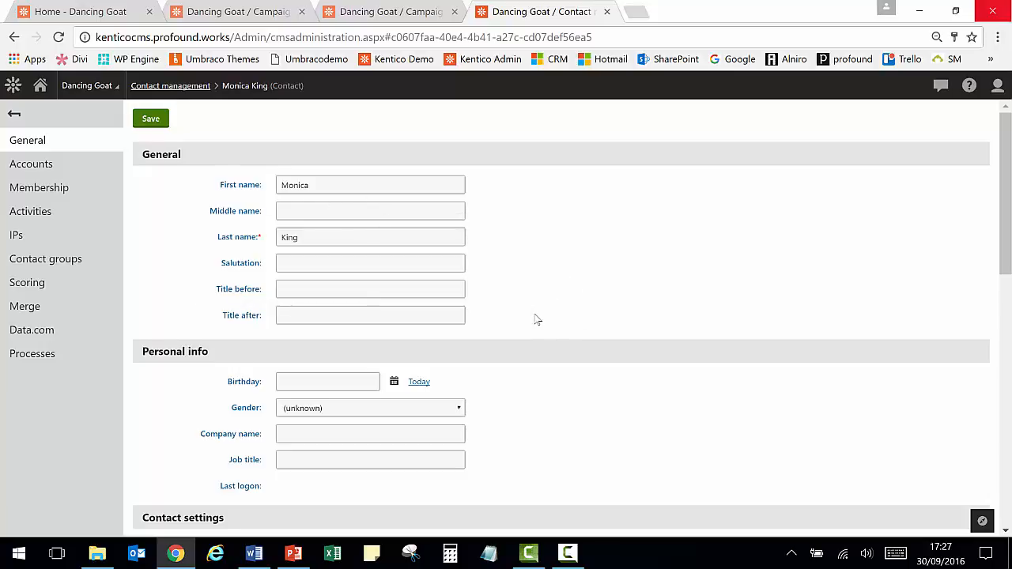
scroll(535, 320, down, 3)
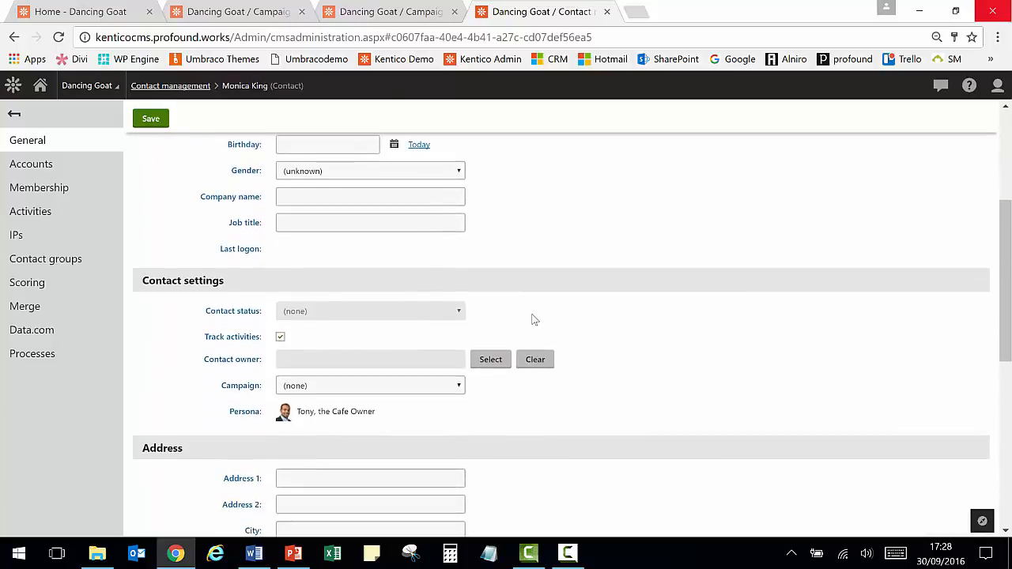
scroll(565, 341, up, 2)
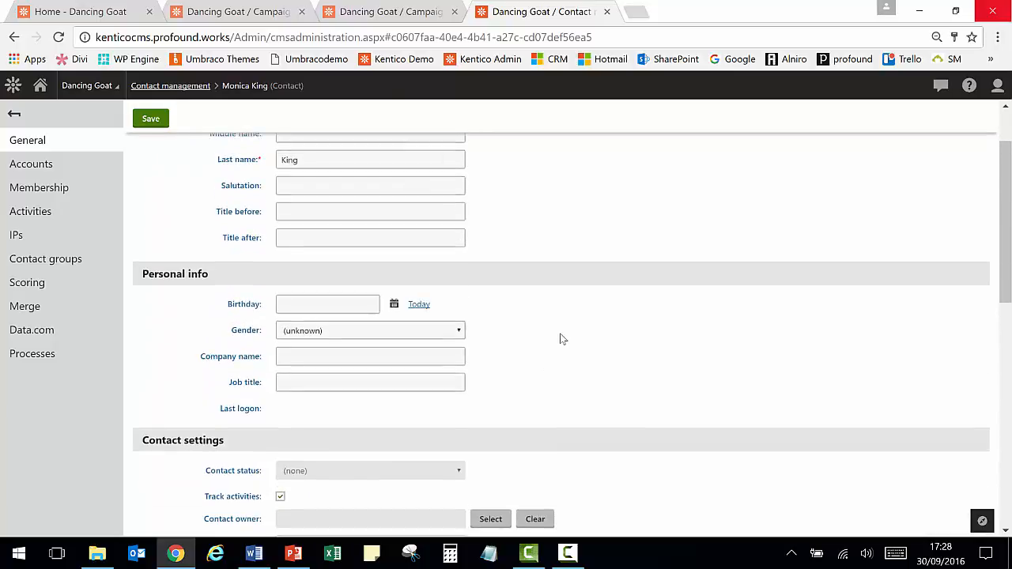
scroll(562, 340, up, 1)
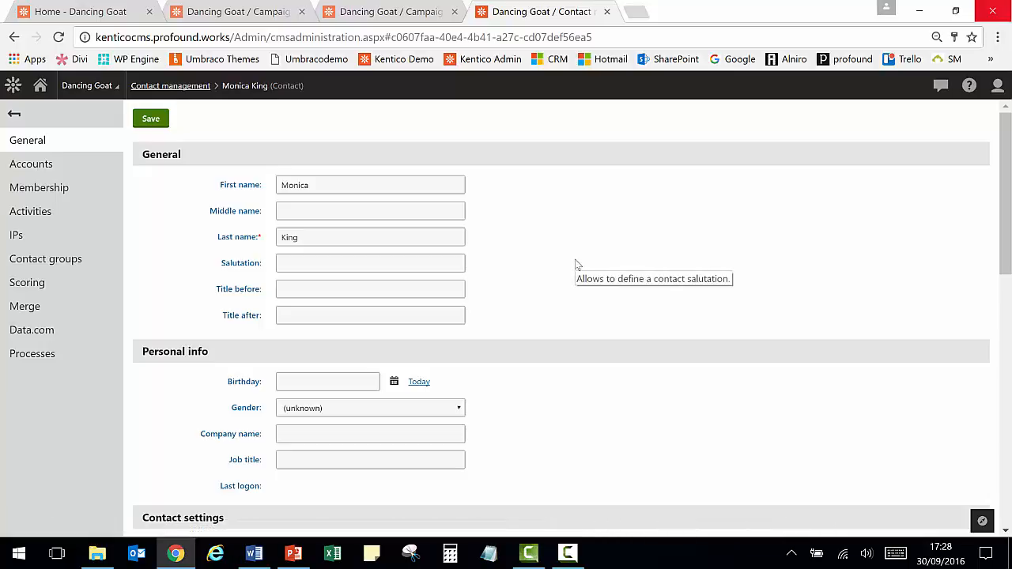
- Review the contact's activities, contact groups and score, opening the score's rules and closing the dialog
click(30, 211)
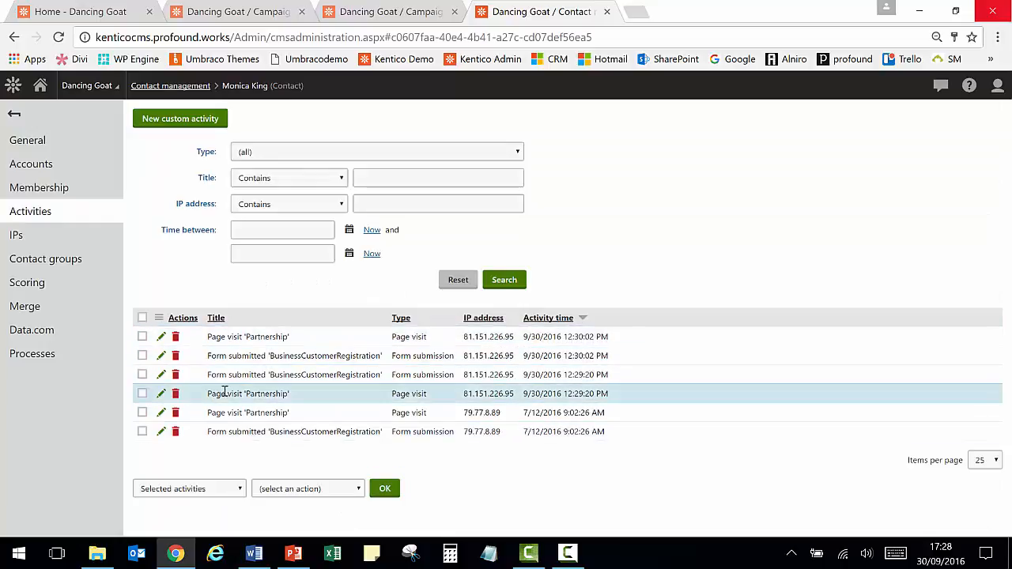
click(45, 259)
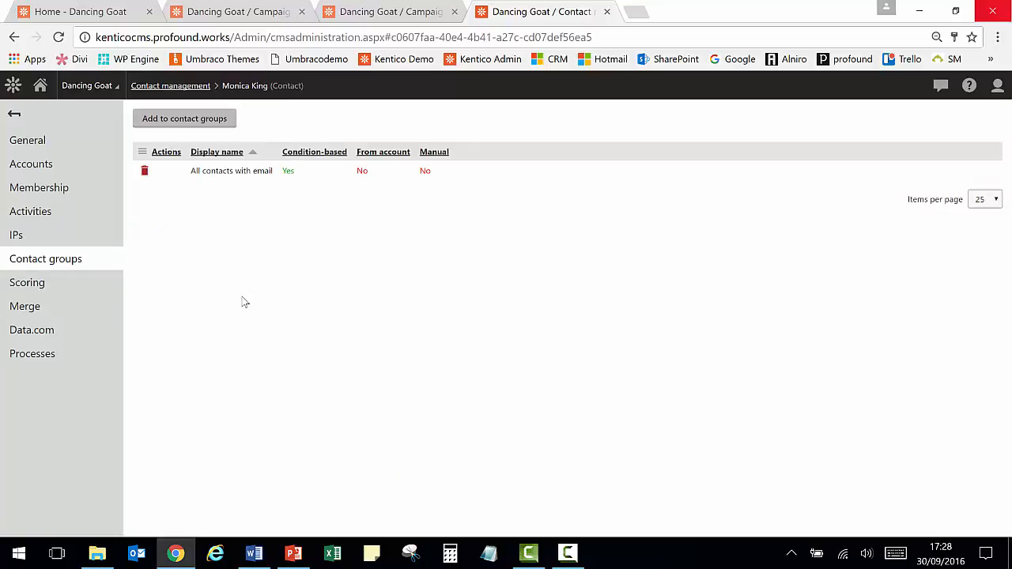
click(28, 286)
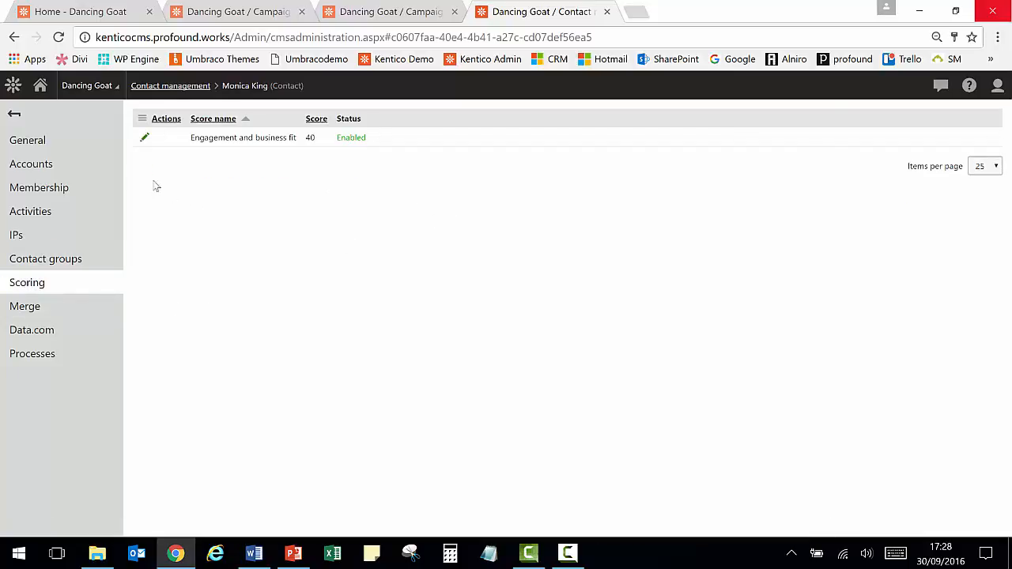
click(146, 139)
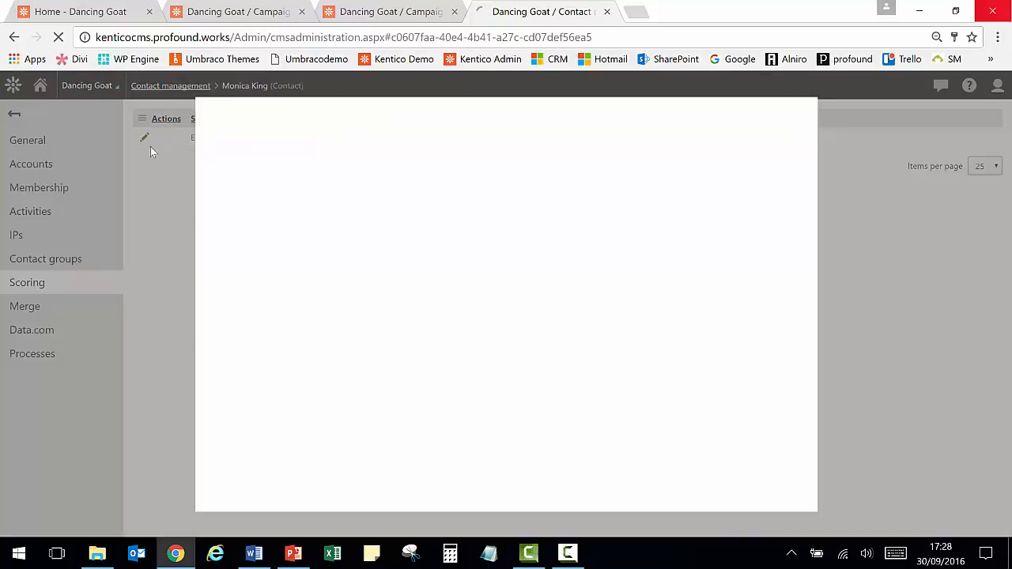
click(226, 198)
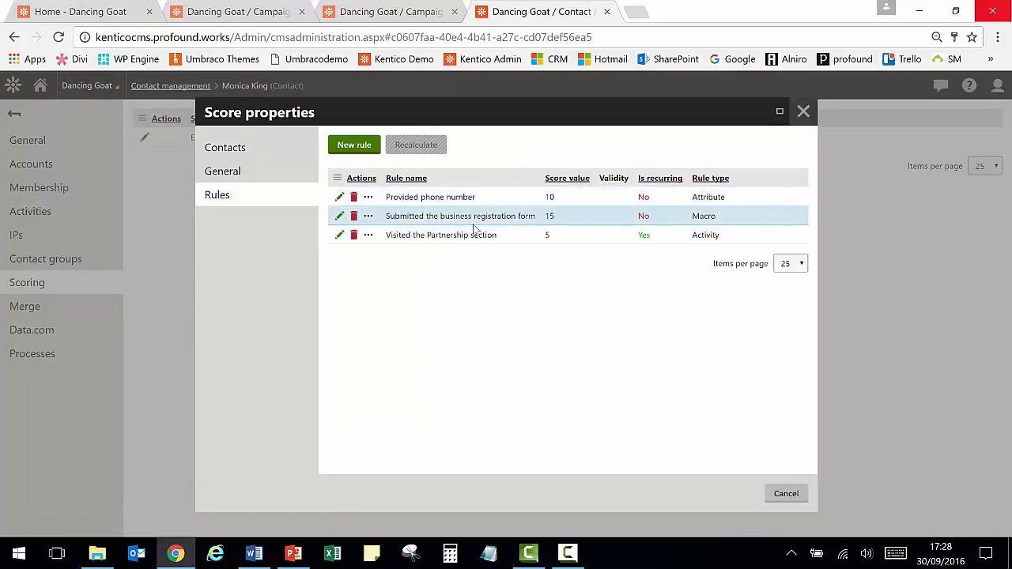
click(803, 113)
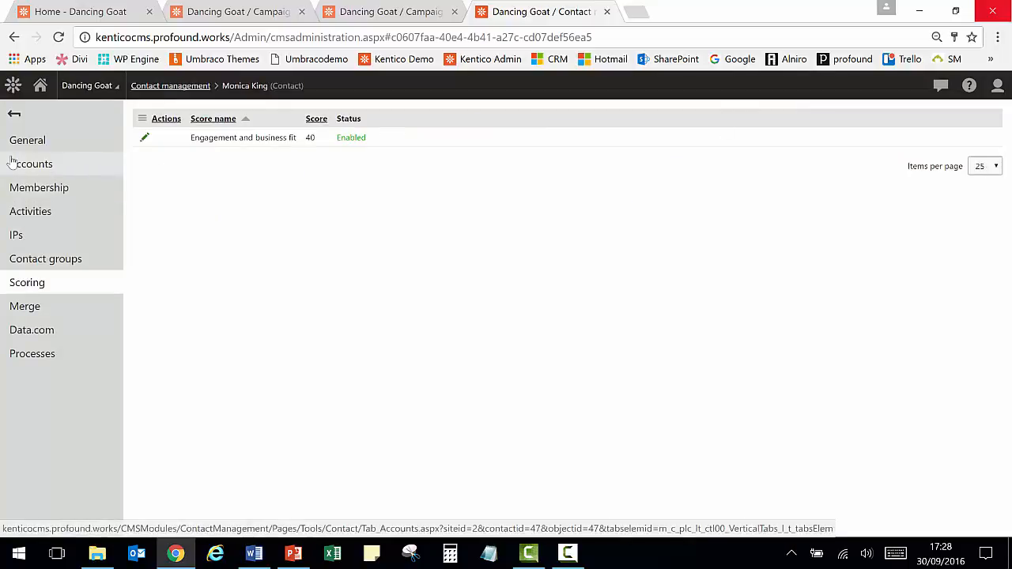
- Open the Contact groups application to view the existing contact groups
click(14, 87)
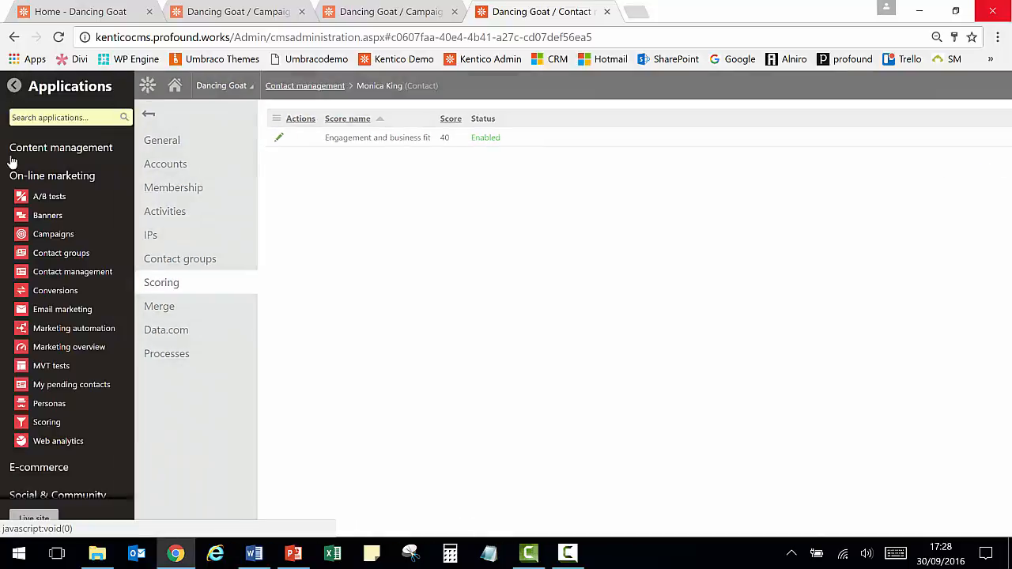
click(52, 261)
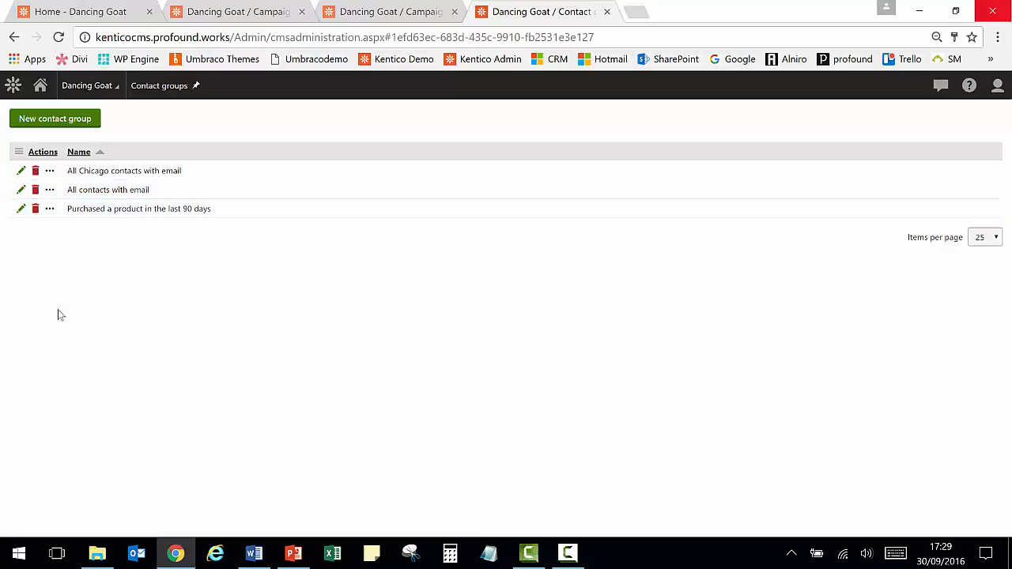
- Open the Coffee 101 - Lesson 2 email in the Email marketing campaign and review its content
click(13, 86)
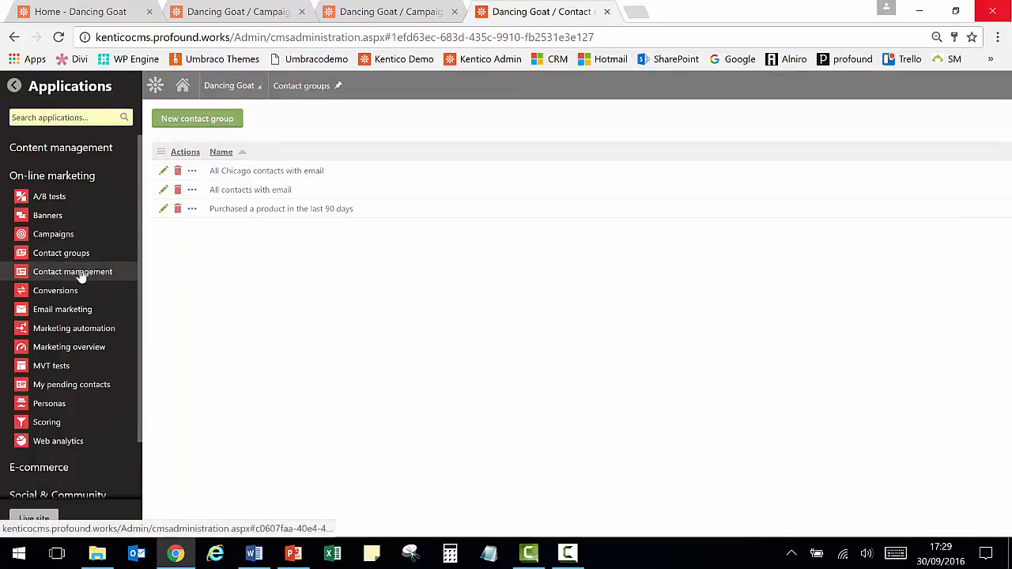
mouse_move(81, 271)
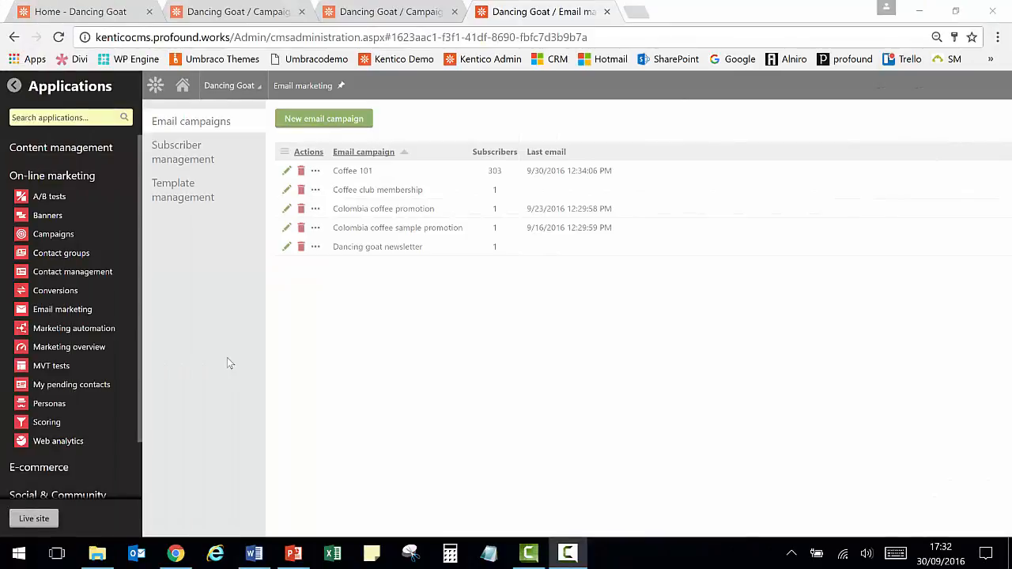
click(50, 316)
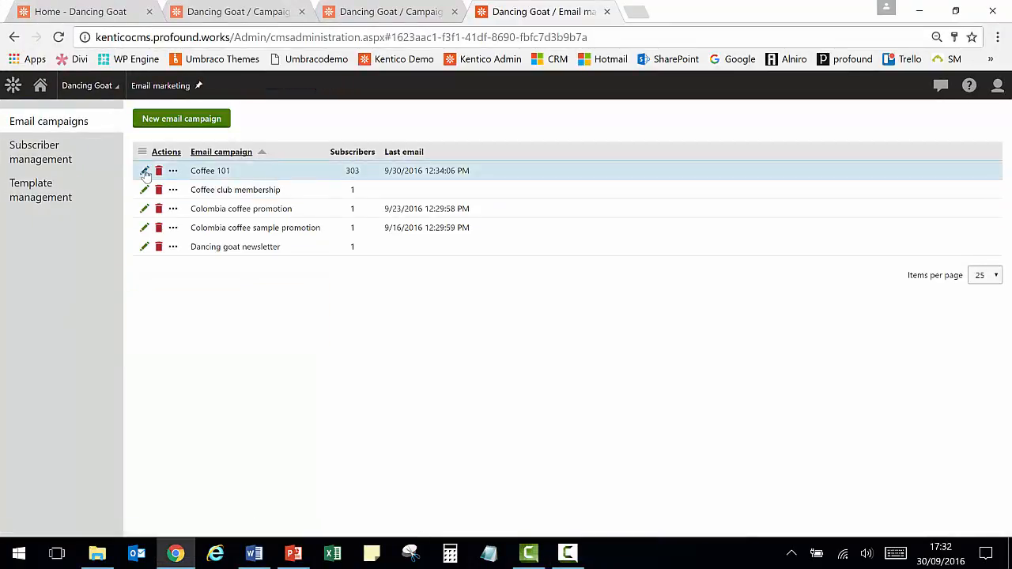
click(144, 172)
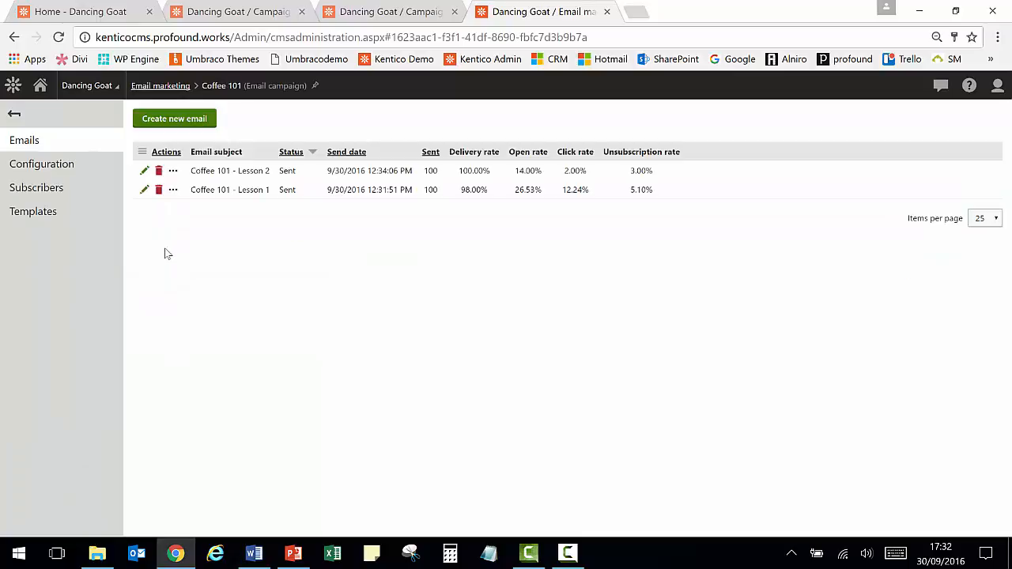
click(145, 171)
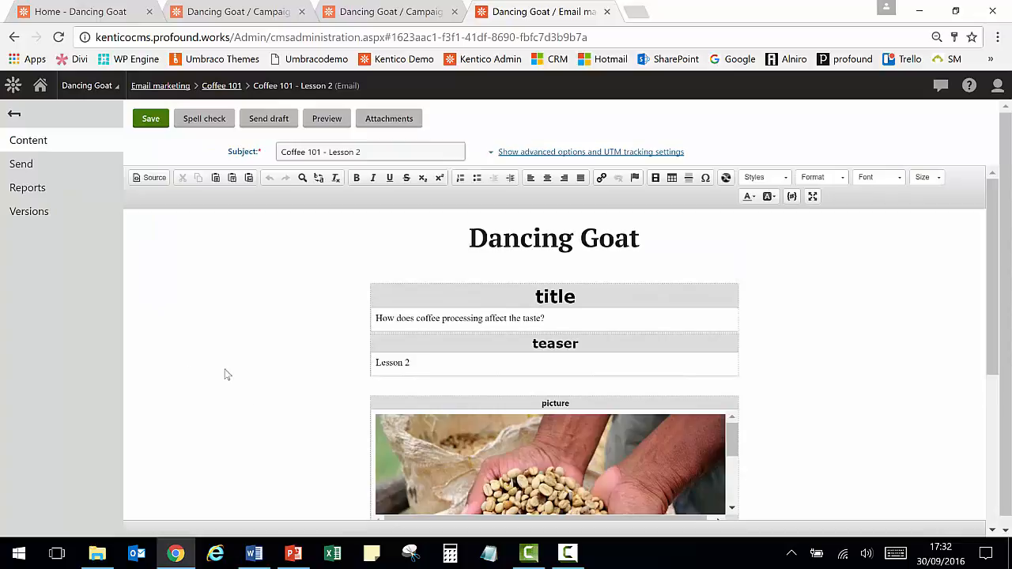
scroll(238, 387, down, 5)
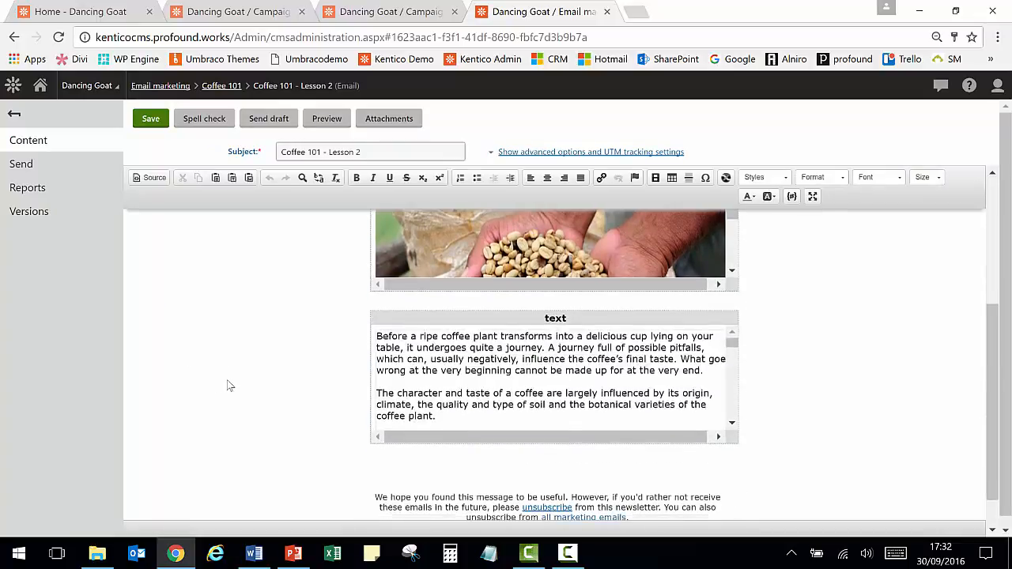
scroll(221, 385, up, 5)
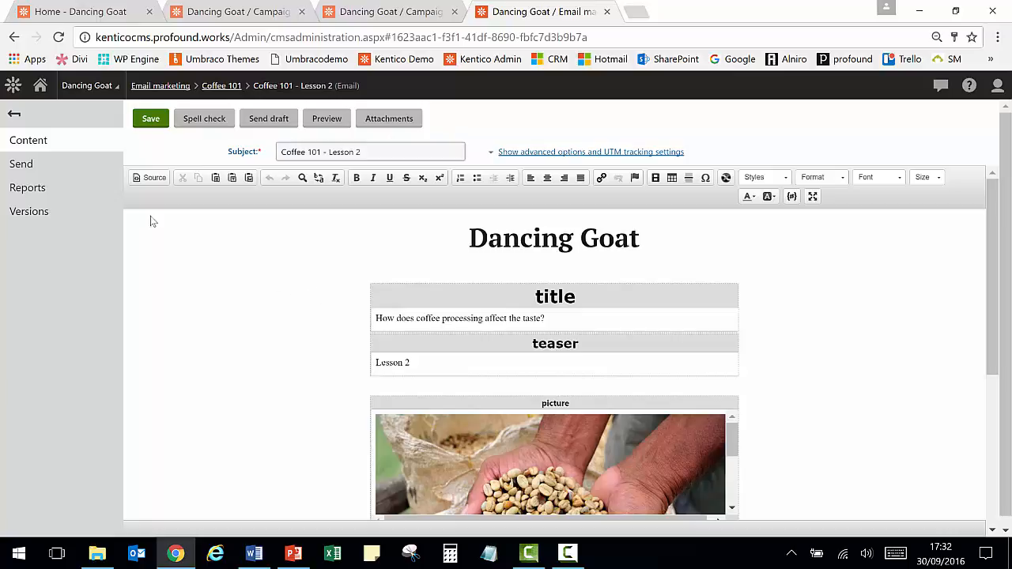
- Select the option to schedule the mail-out to all subscribers in the email's send settings
click(41, 166)
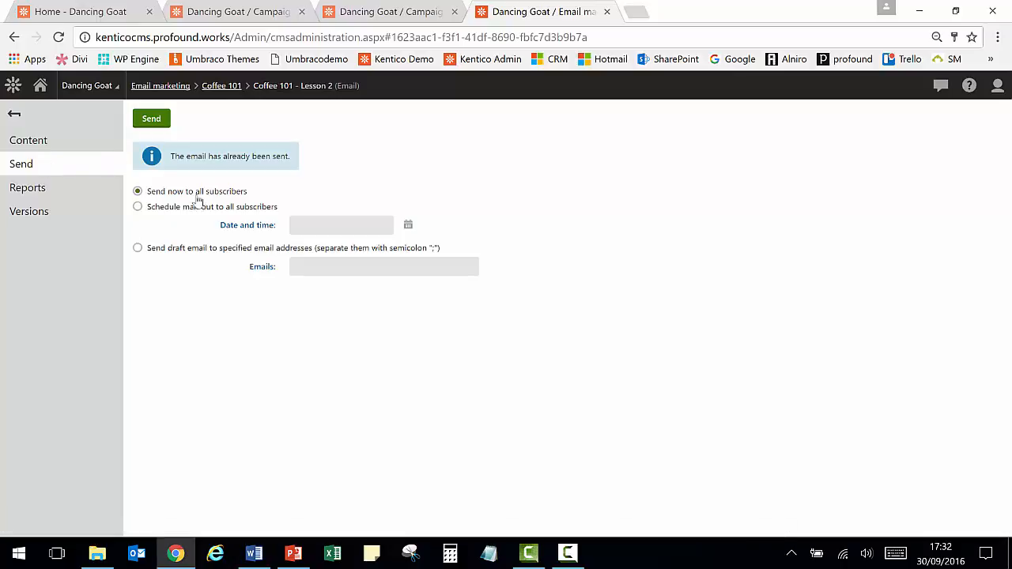
click(139, 208)
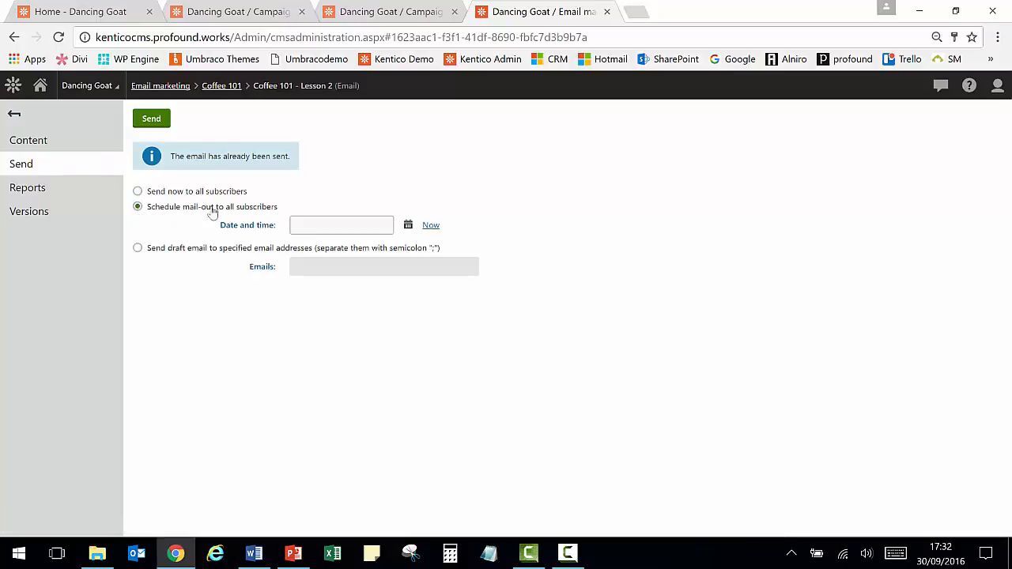
- Examine the email's overview report covering delivery, engagement, contact loss and most clicks
click(19, 191)
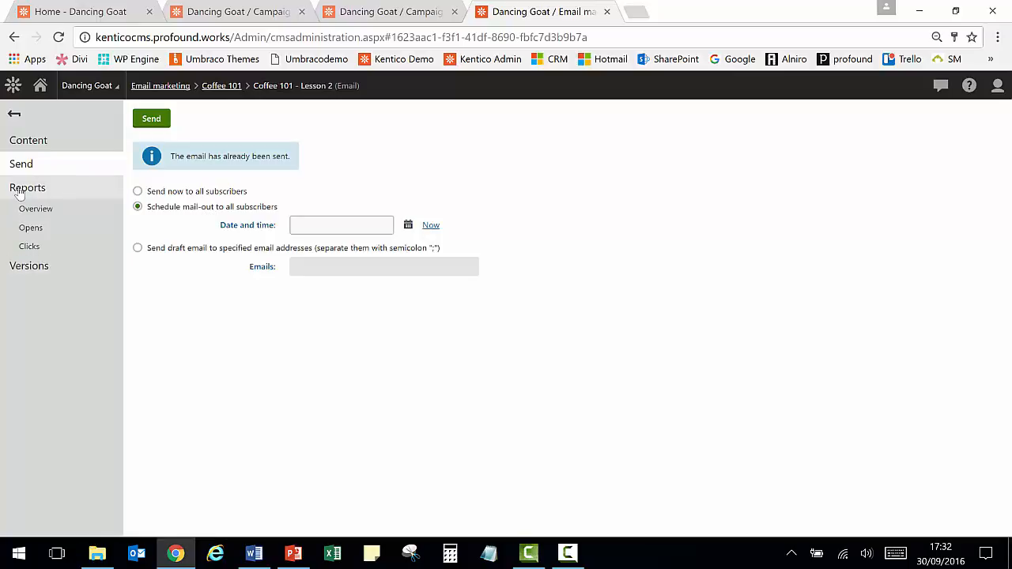
click(33, 209)
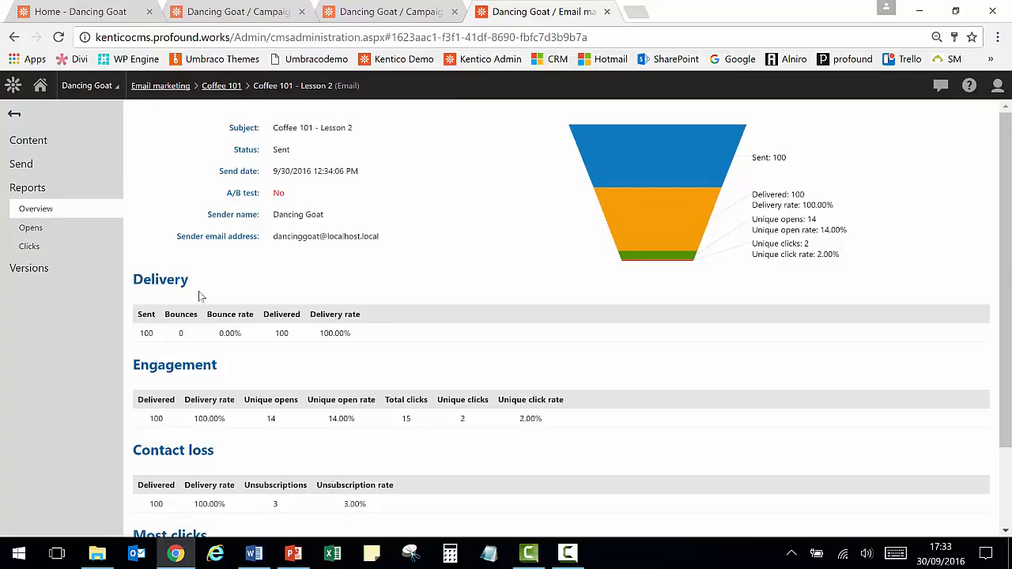
scroll(427, 253, down, 1)
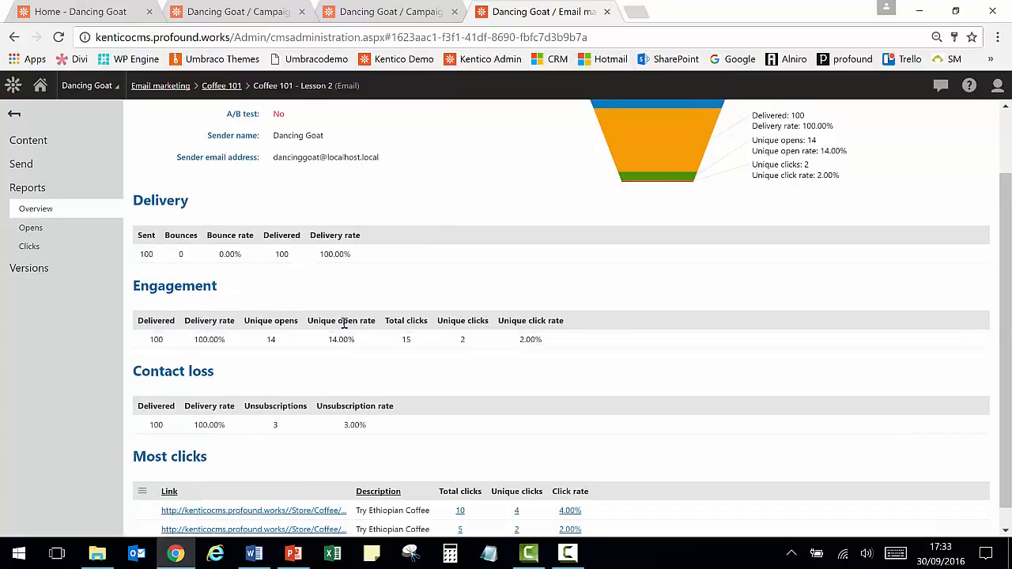
scroll(371, 402, down, 1)
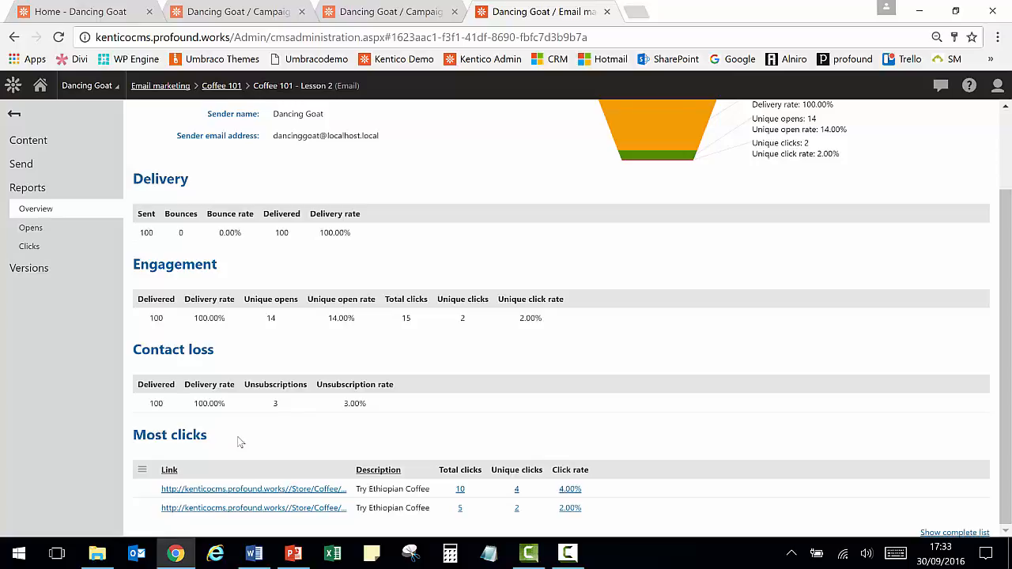
- Open the Café promotion campaign in Campaigns and view its report and properties
click(15, 87)
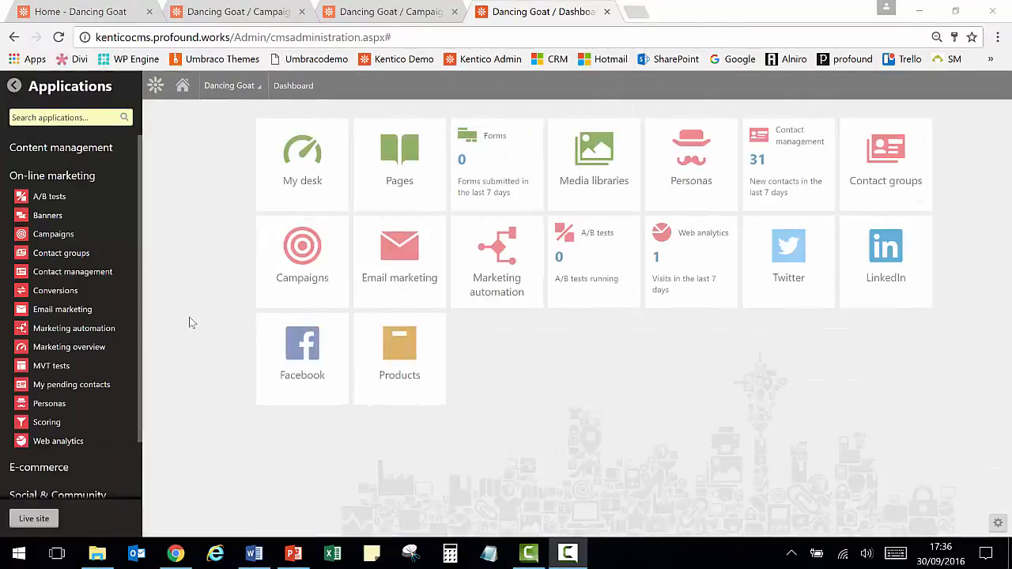
click(60, 237)
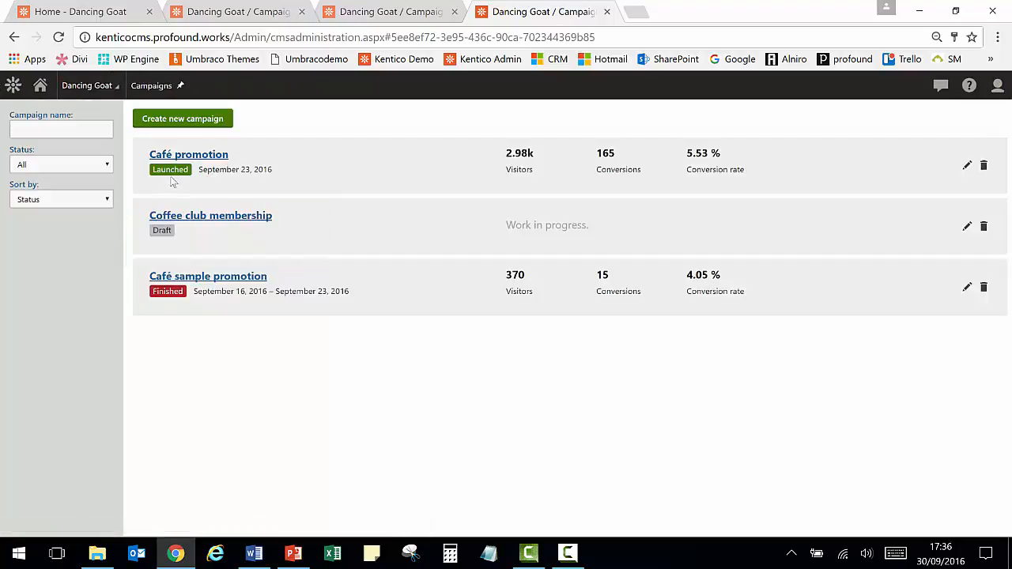
click(212, 154)
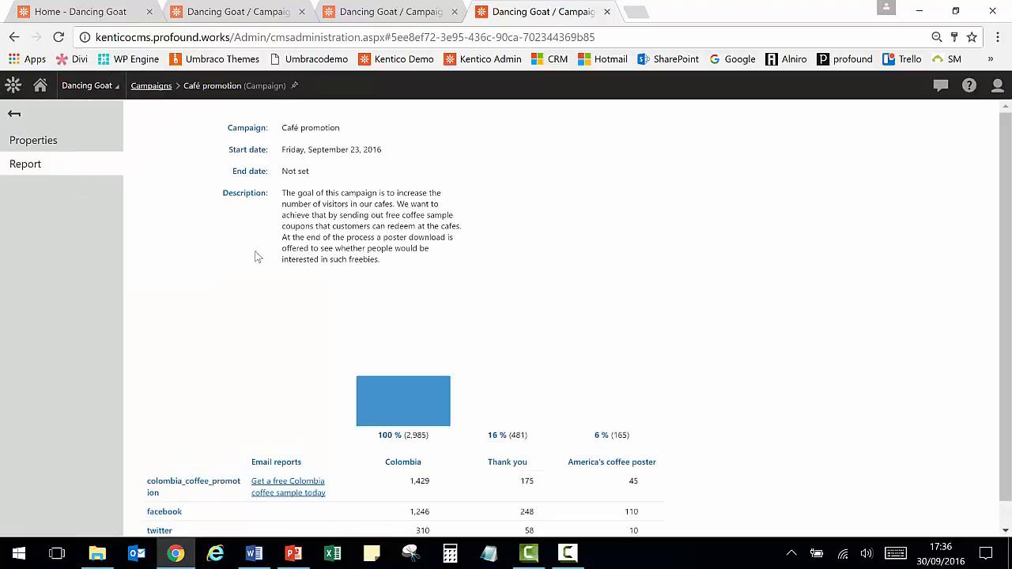
click(45, 145)
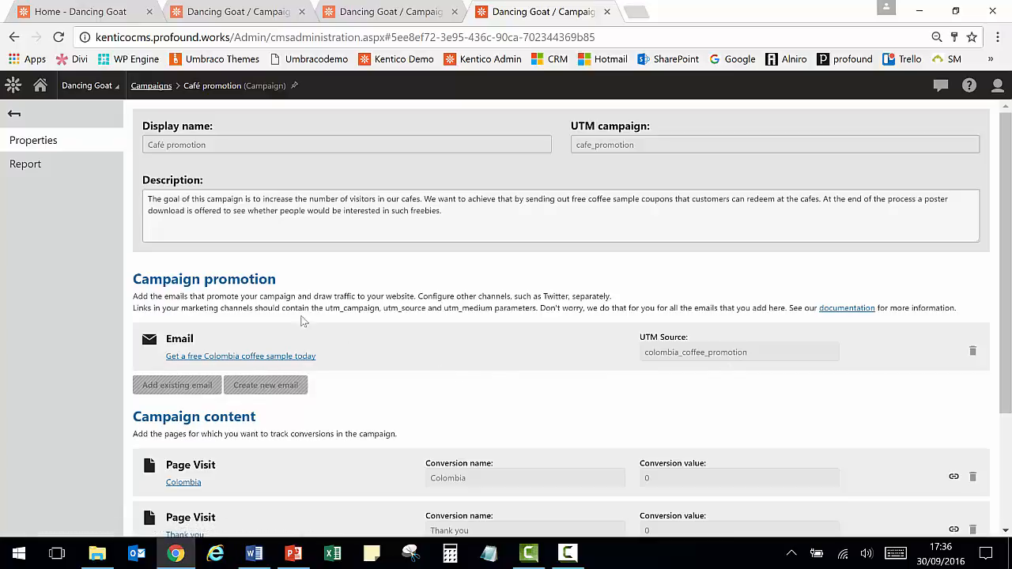
- Review the Café promotion campaign's content pages and then its report of conversions by source
scroll(392, 359, down, 2)
scroll(392, 358, down, 1)
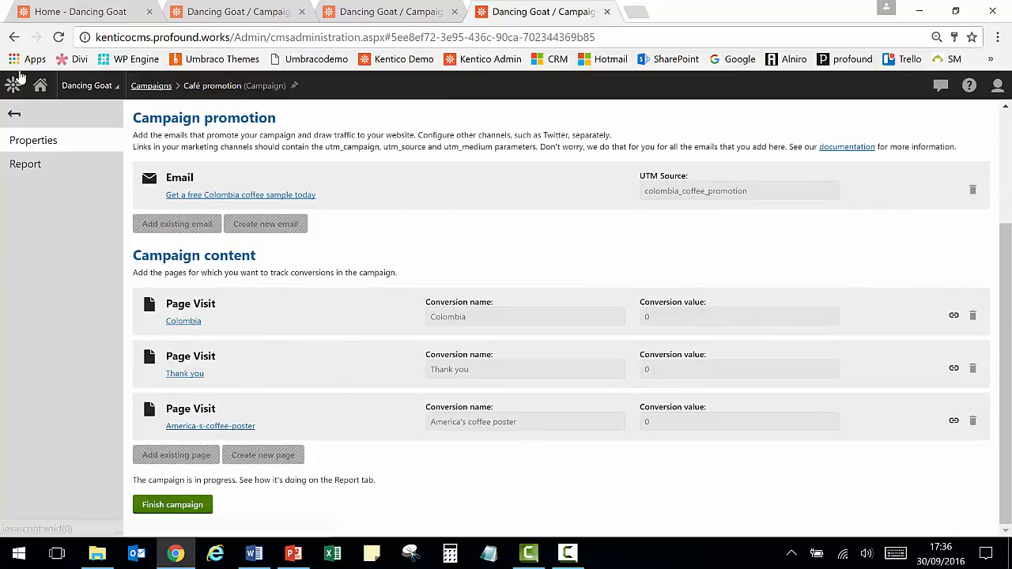
click(23, 164)
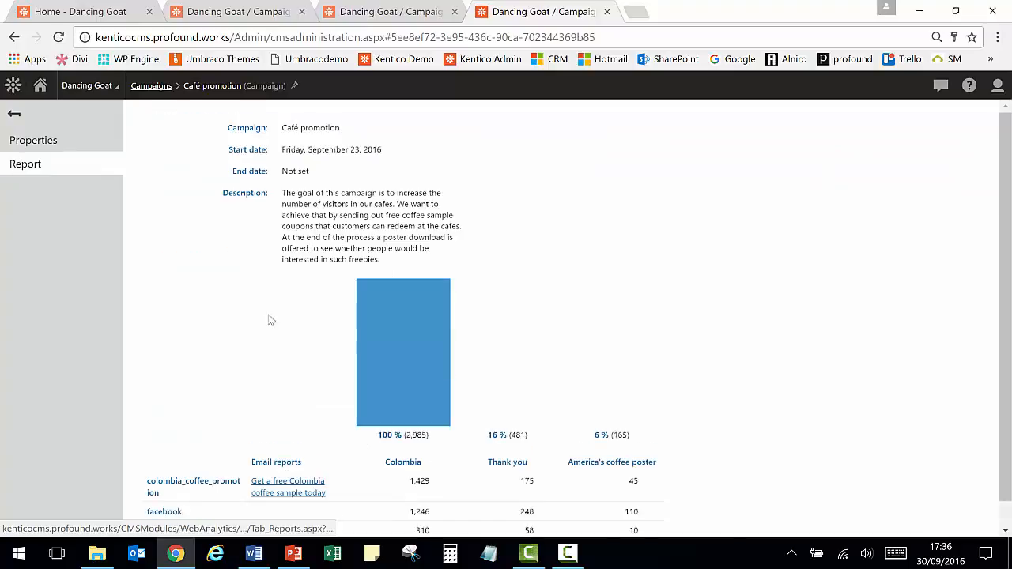
scroll(804, 384, down, 1)
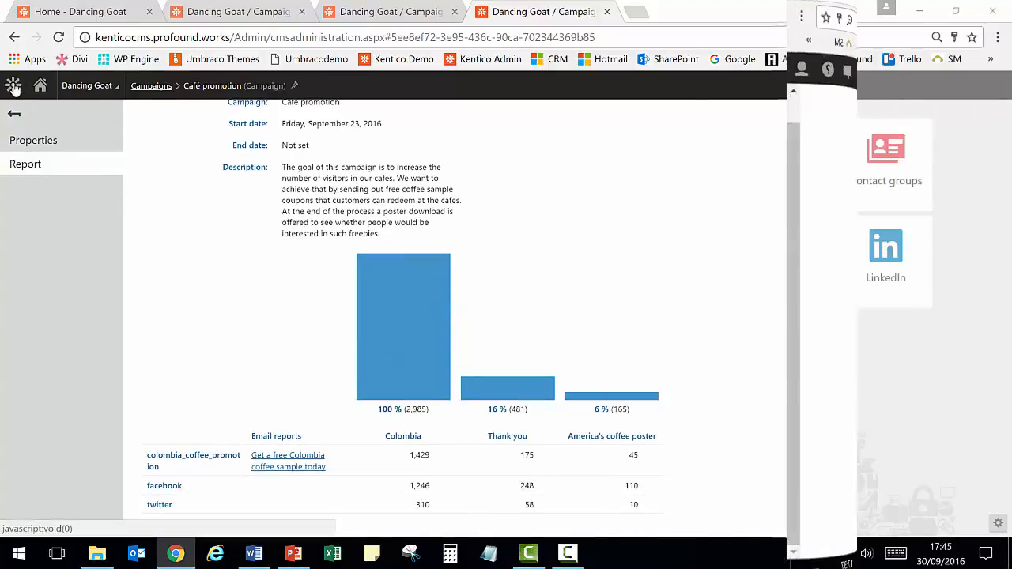
- Open the Colombia landing page A/B test from the A/B tests application
click(13, 85)
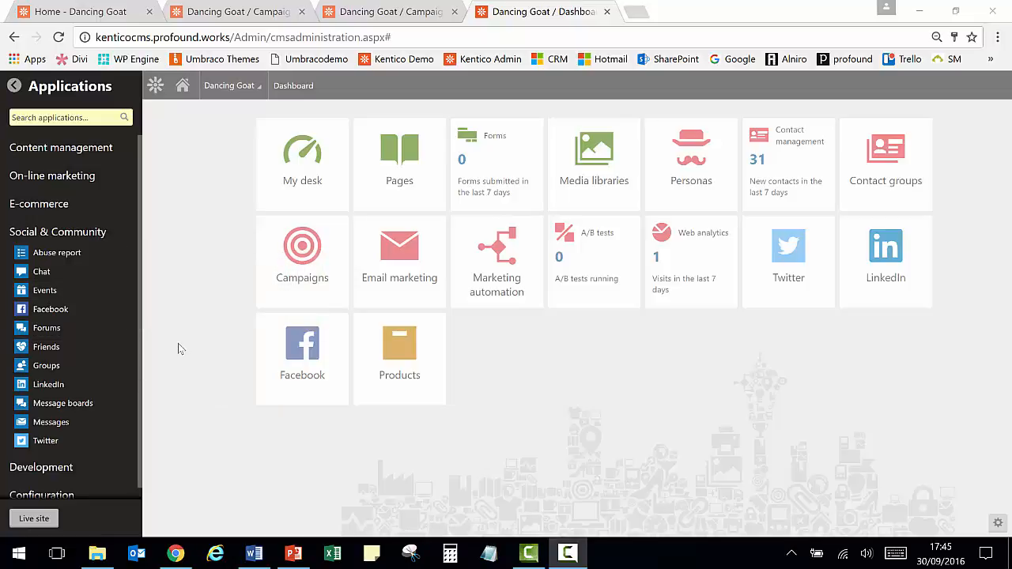
click(43, 188)
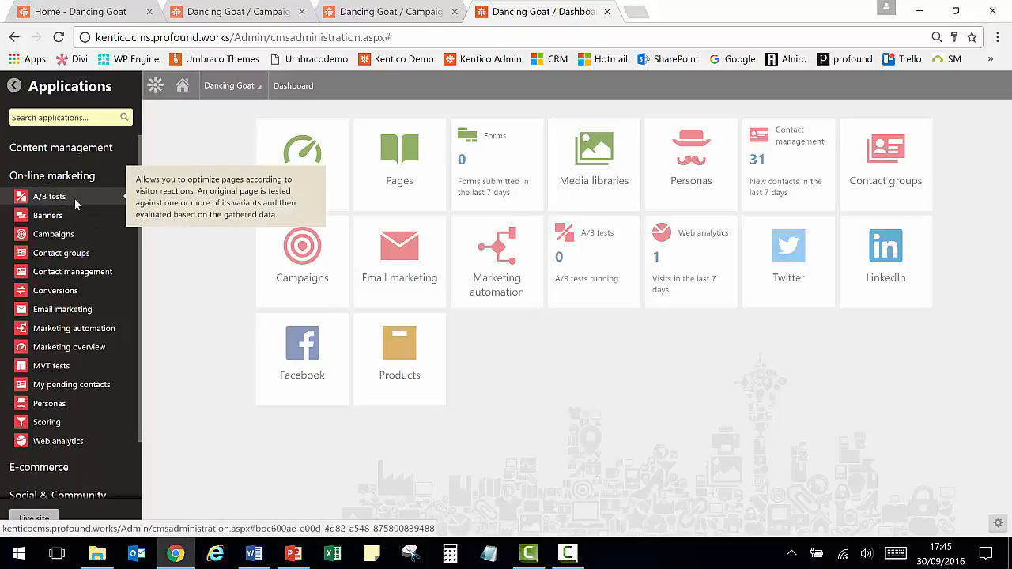
click(75, 202)
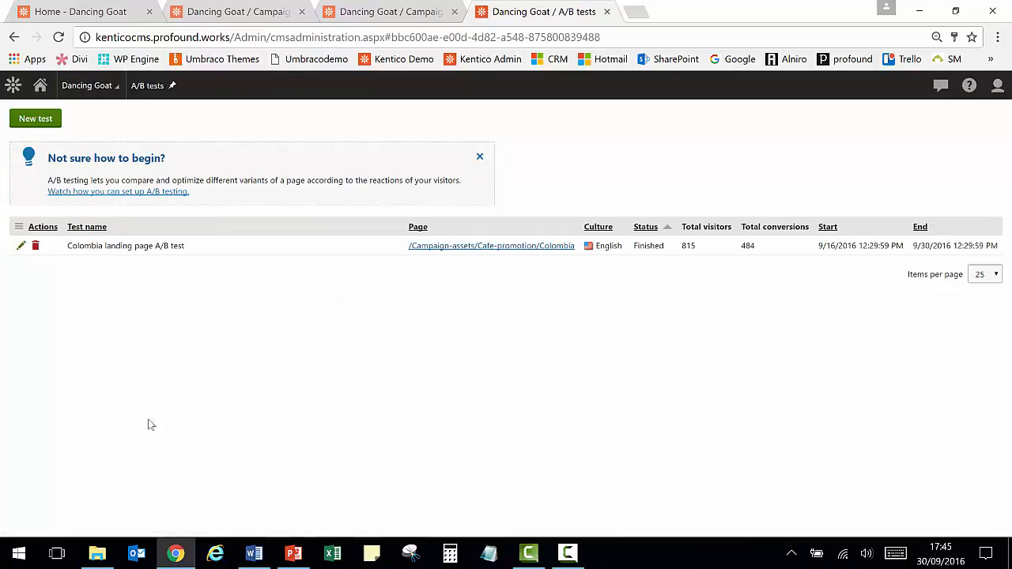
click(21, 245)
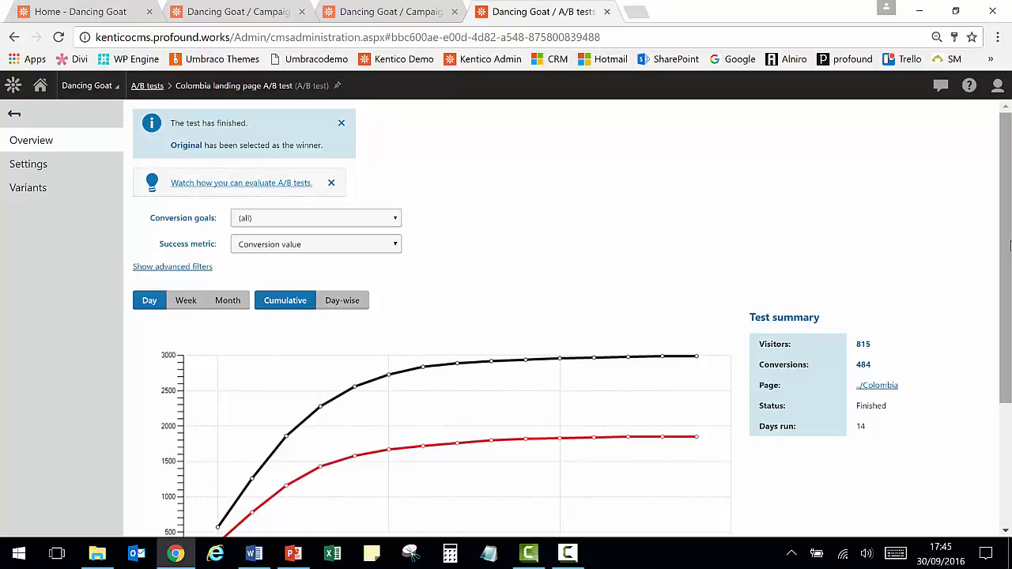
- Review the A/B test's results chart, variant table and available success metric options
scroll(1009, 245, down, 3)
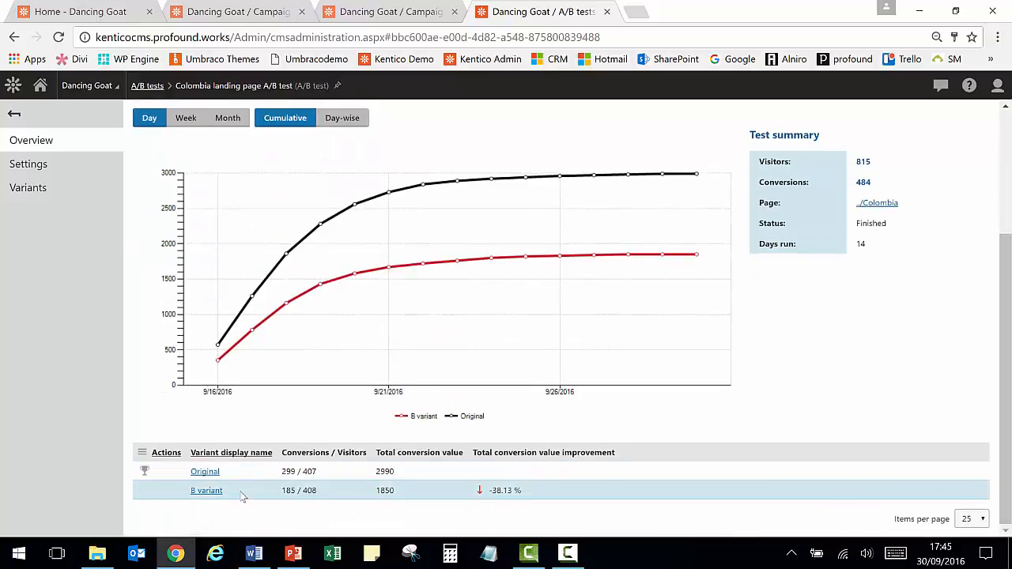
drag(1007, 361, 1009, 223)
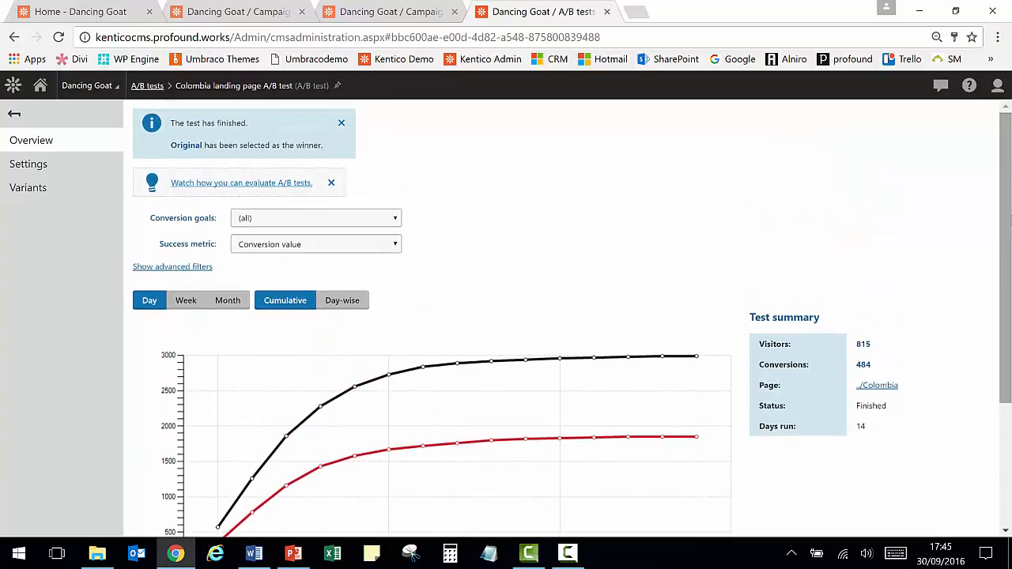
click(399, 246)
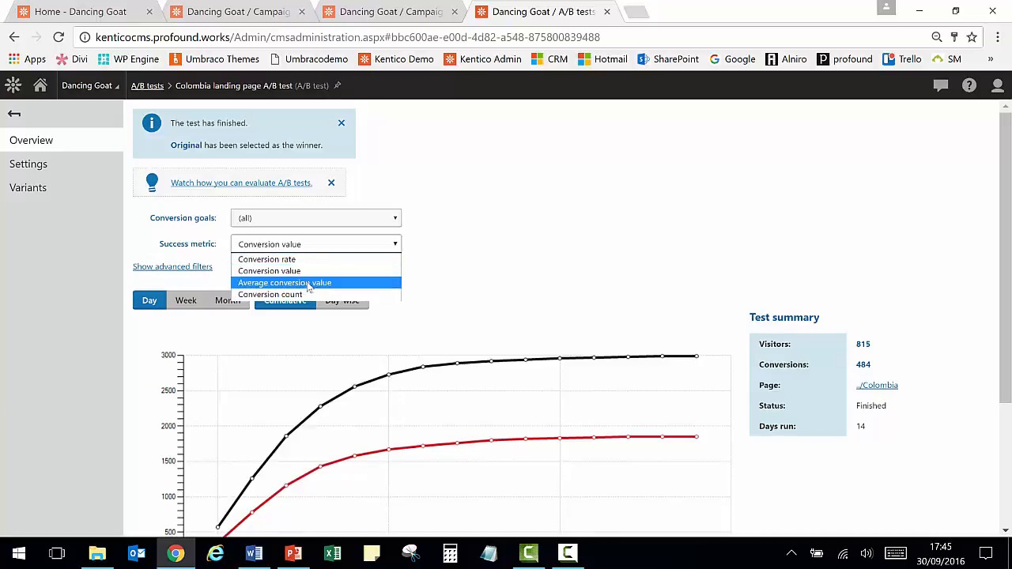
click(642, 230)
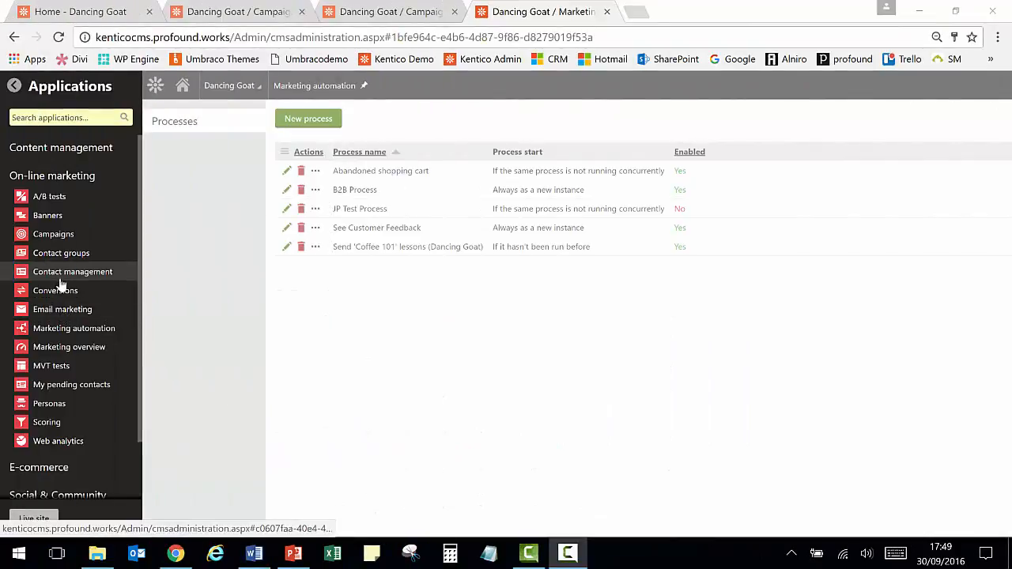
- Open the JP Test Process in Marketing automation and view its steps designer
click(71, 331)
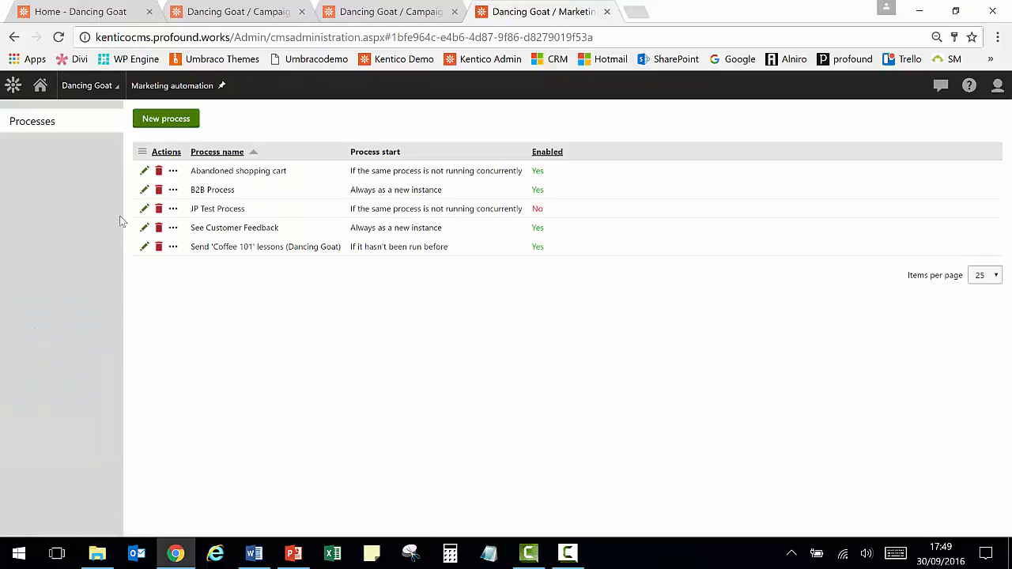
click(143, 209)
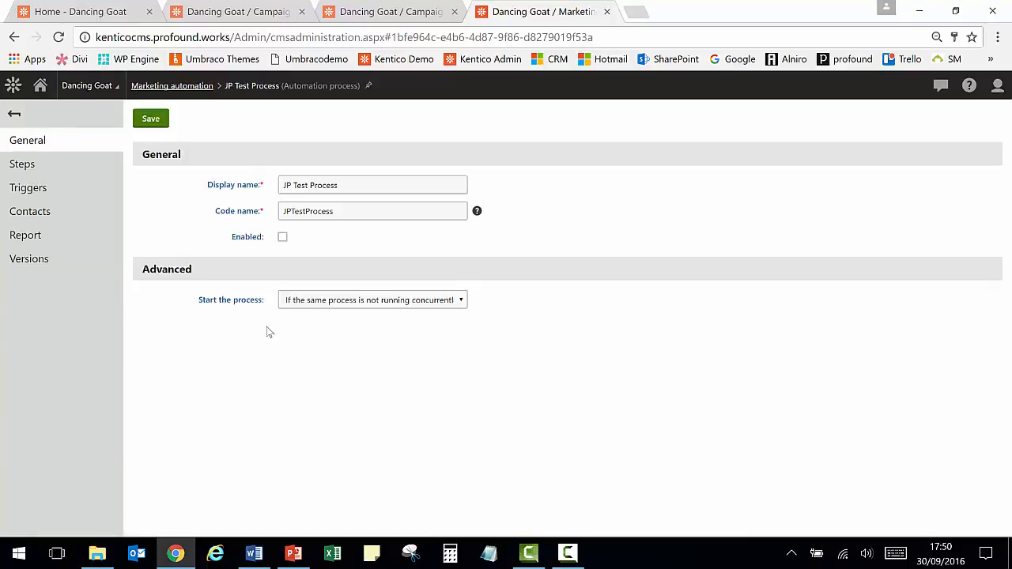
click(30, 167)
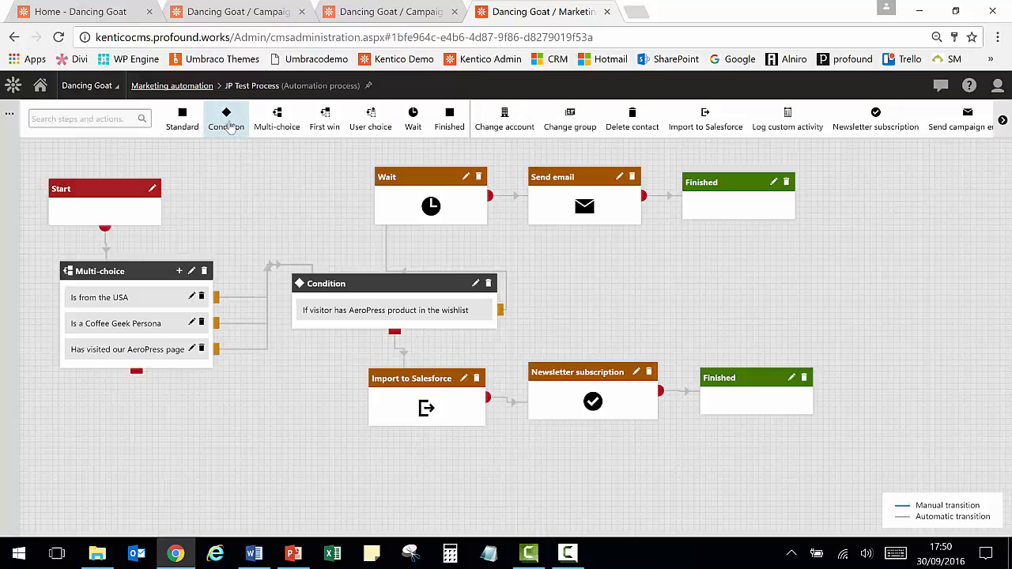
- Try dragging a Condition step onto the JP Test Process workflow canvas
drag(230, 129, 228, 224)
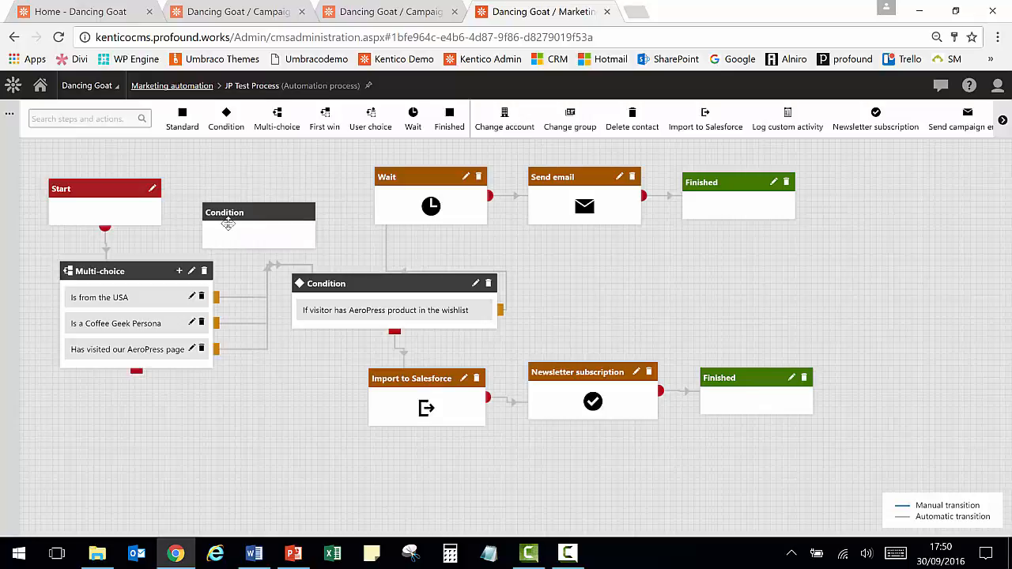
drag(228, 224, 183, 123)
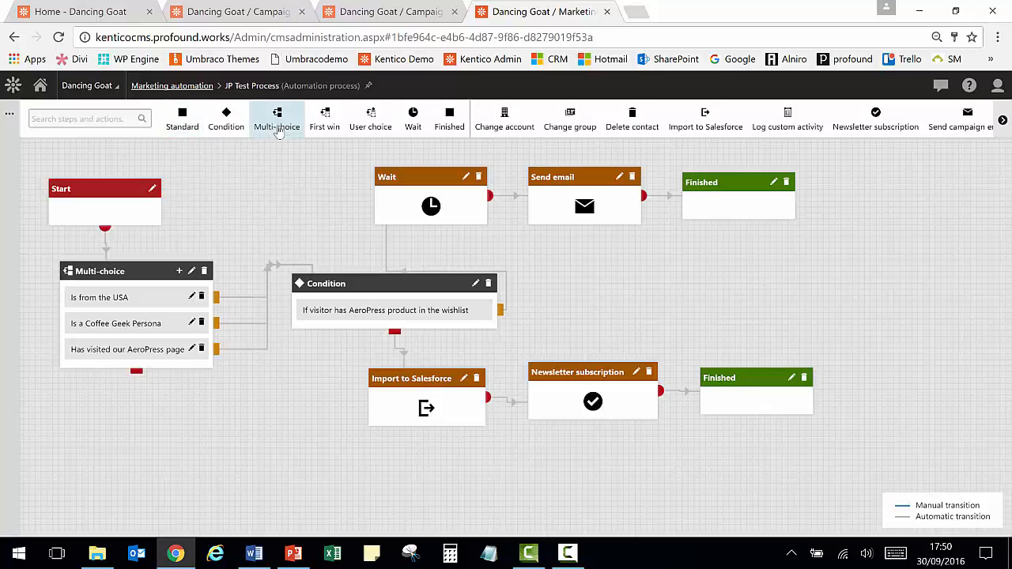
- Browse the automation step types available for the workflow and examine the existing process flow
mouse_move(276, 125)
mouse_down()
mouse_move(271, 196)
mouse_move(263, 126)
mouse_up()
mouse_move(411, 114)
mouse_down()
mouse_move(241, 178)
mouse_move(154, 192)
mouse_move(294, 183)
mouse_move(391, 115)
mouse_up()
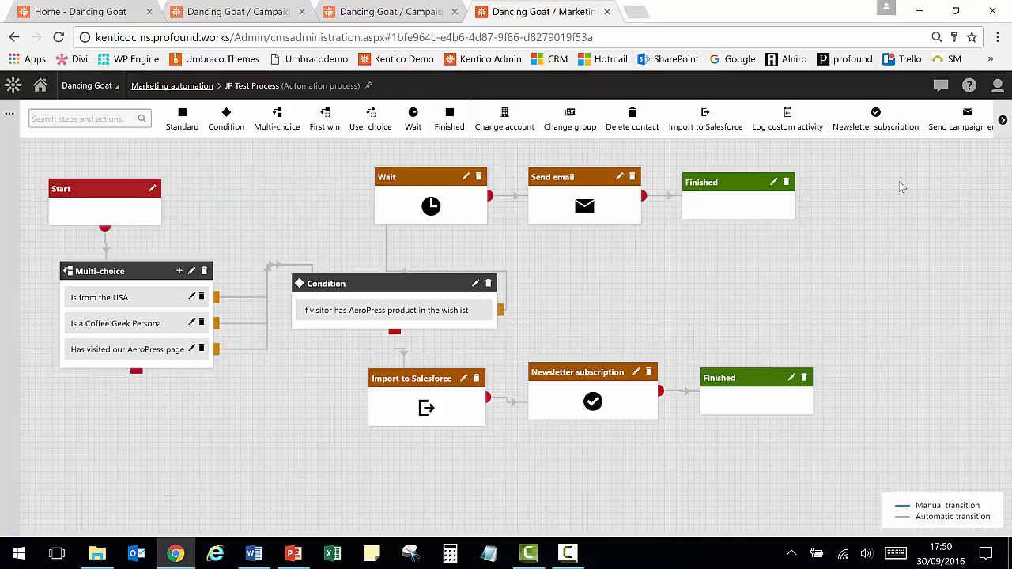
mouse_move(875, 117)
mouse_down()
mouse_move(869, 233)
mouse_move(873, 119)
mouse_up()
click(1001, 120)
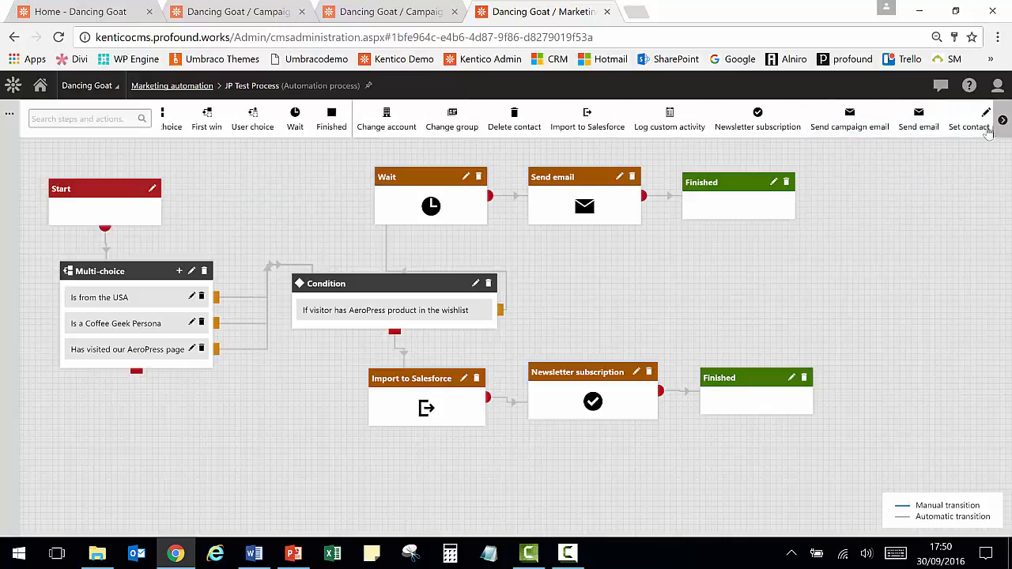
mouse_move(918, 120)
mouse_down()
mouse_move(866, 243)
mouse_move(864, 101)
mouse_move(874, 186)
mouse_move(919, 140)
mouse_up()
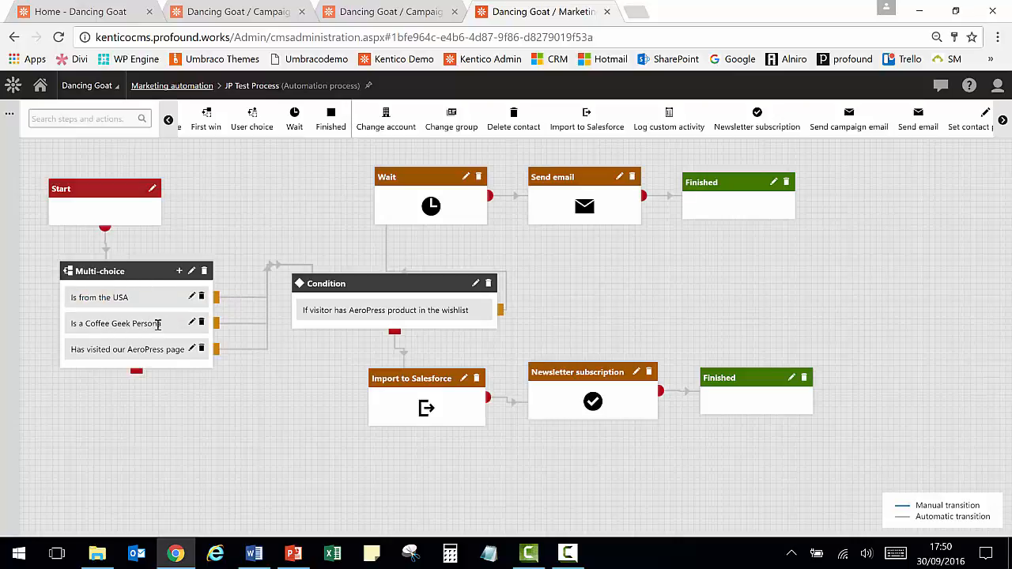
mouse_move(115, 351)
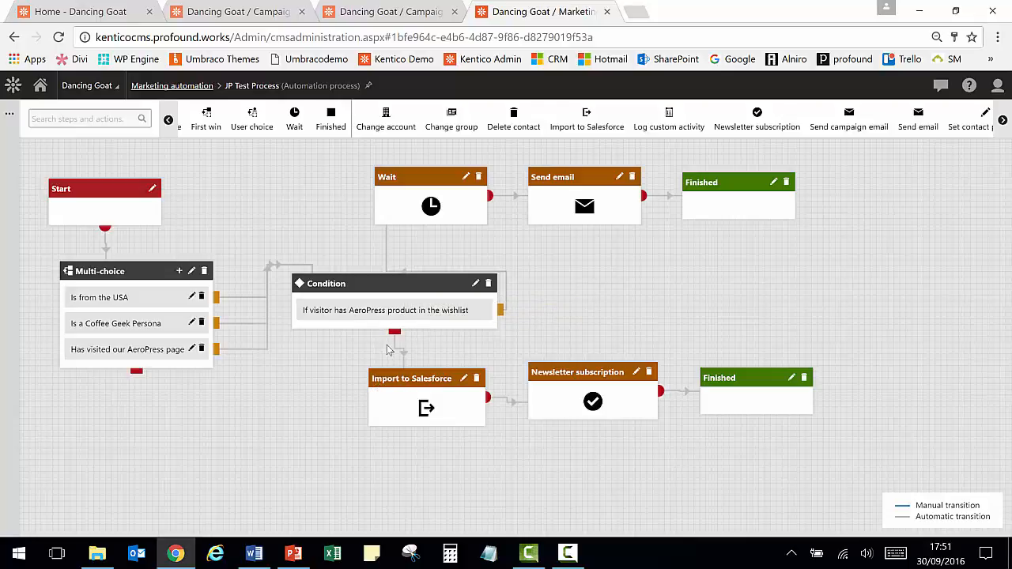
- Open the Web analytics dashboard
mouse_move(382, 313)
click(13, 85)
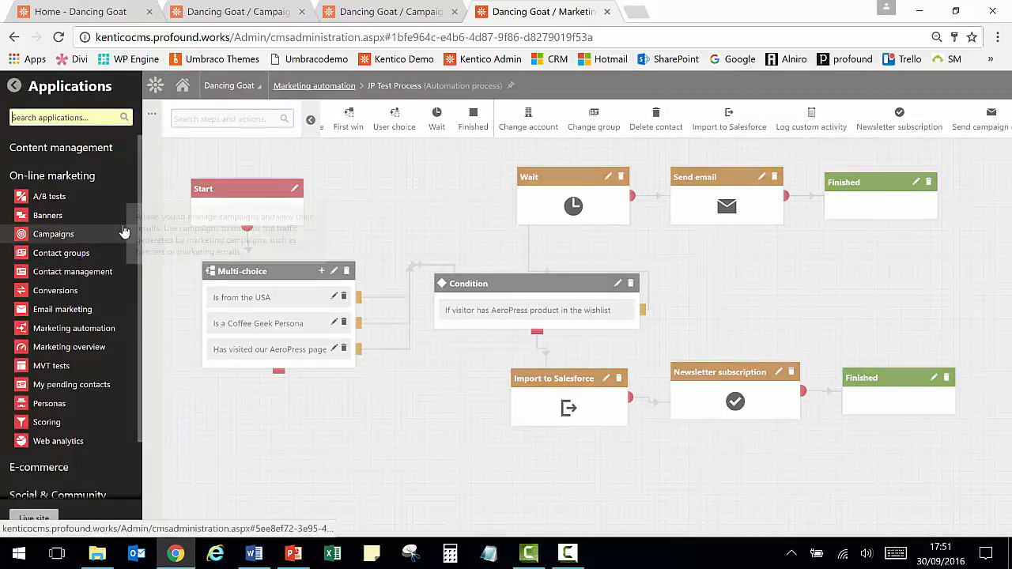
click(60, 443)
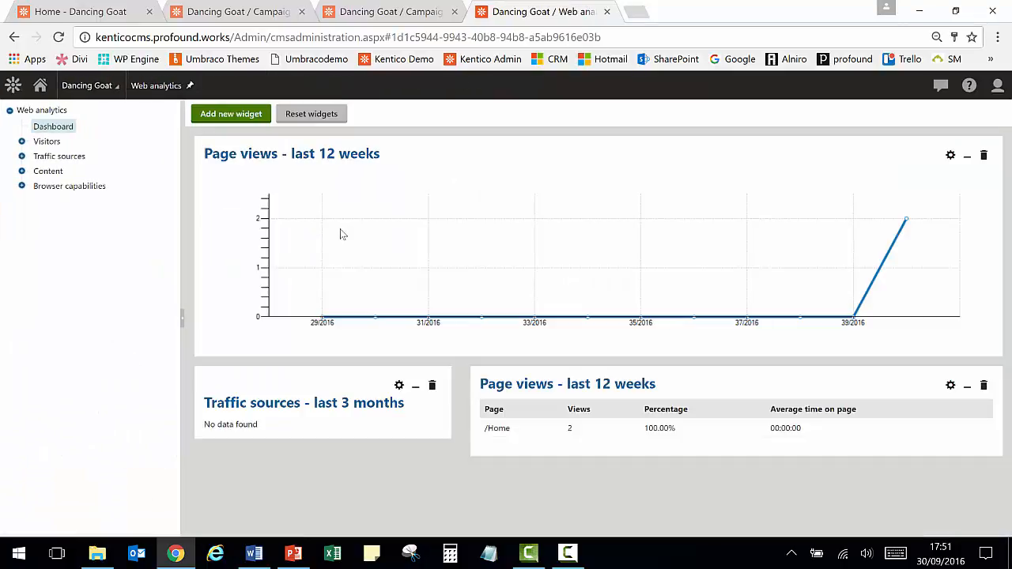
- Open the Marketing overview dashboard and review its visits, pending contacts and conversion widgets
click(14, 89)
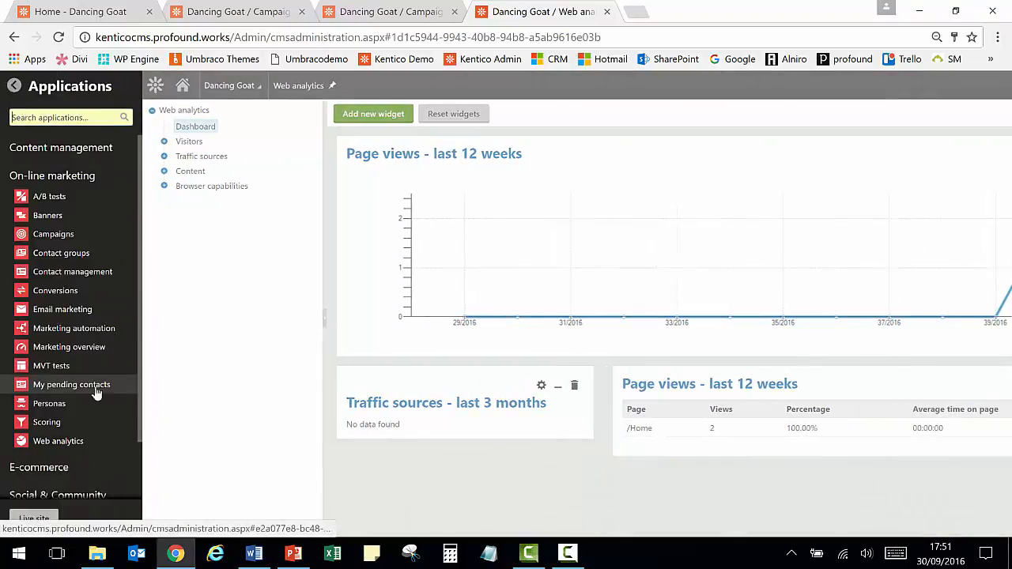
click(62, 349)
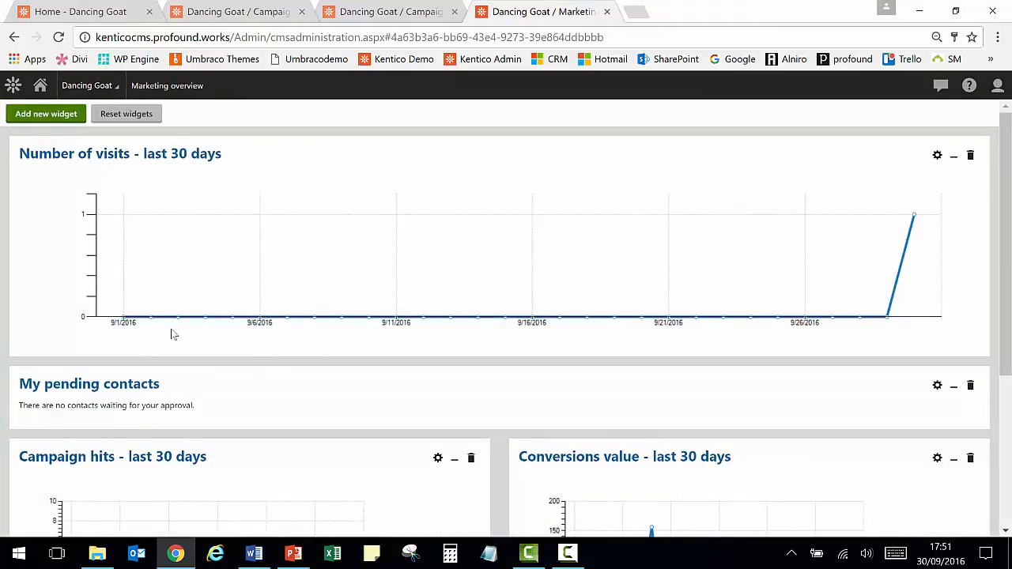
scroll(237, 295, down, 2)
scroll(245, 289, down, 2)
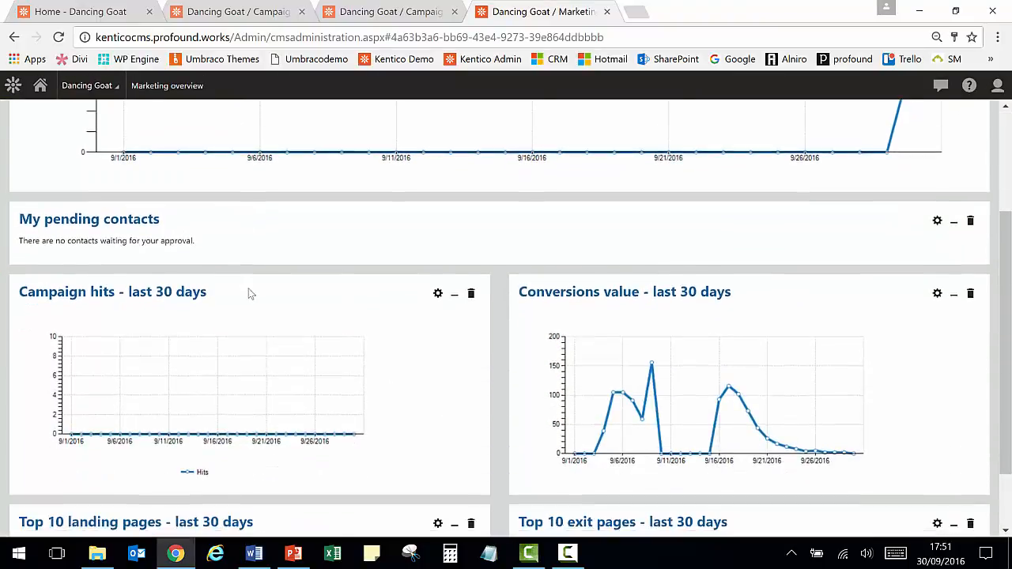
scroll(256, 288, up, 4)
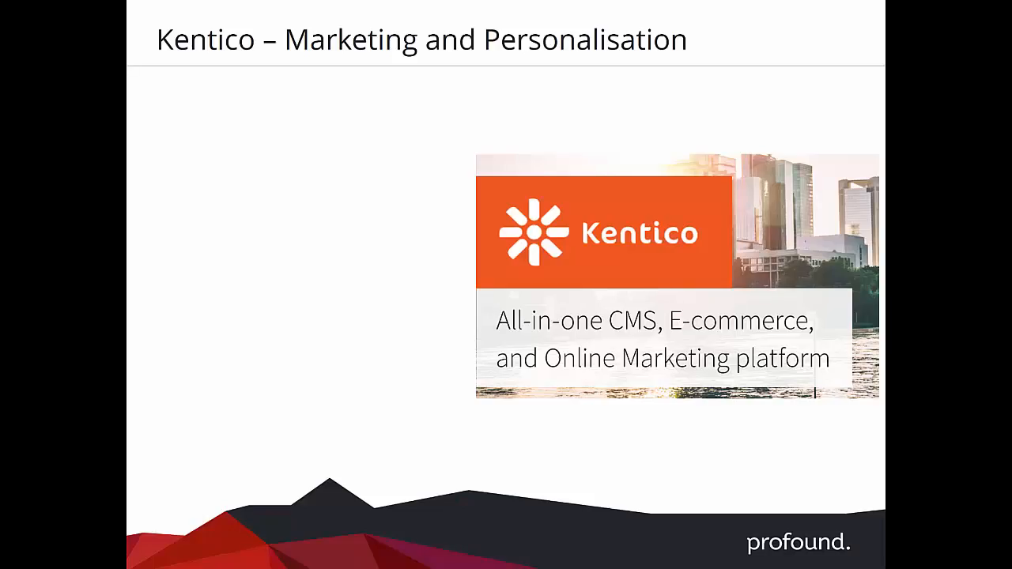
key(Right)
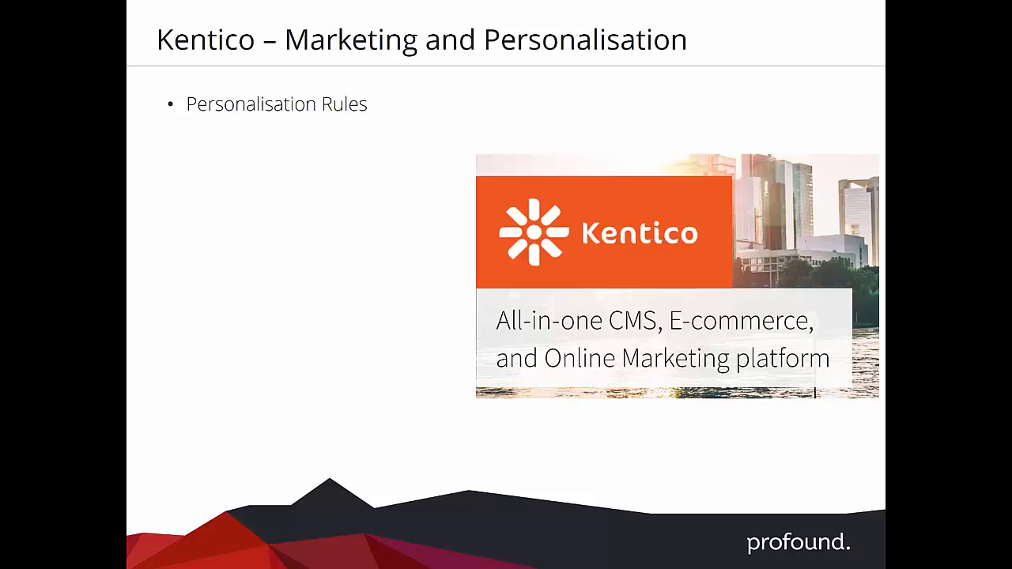
key(Right)
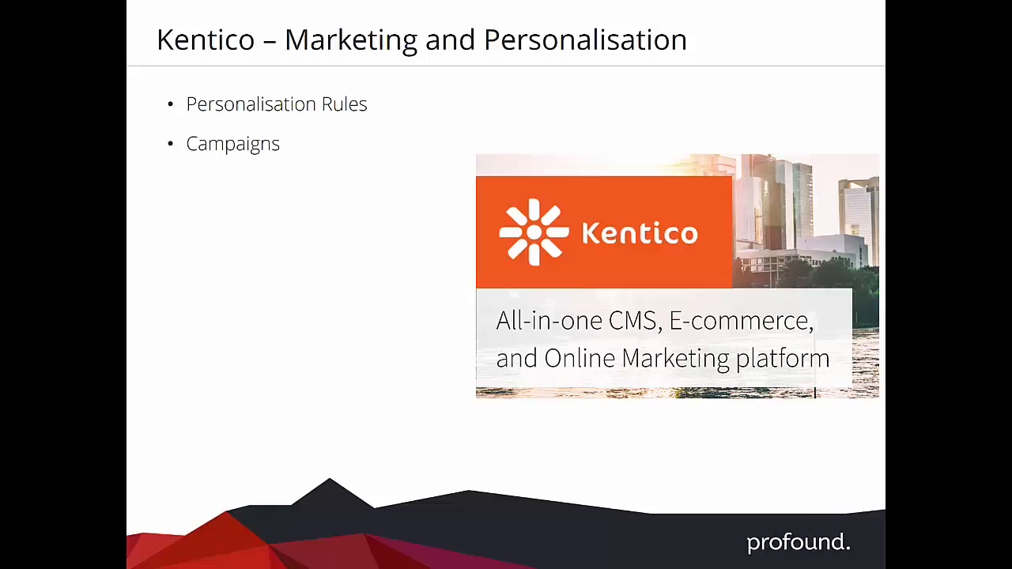
key(Right)
key(Right)
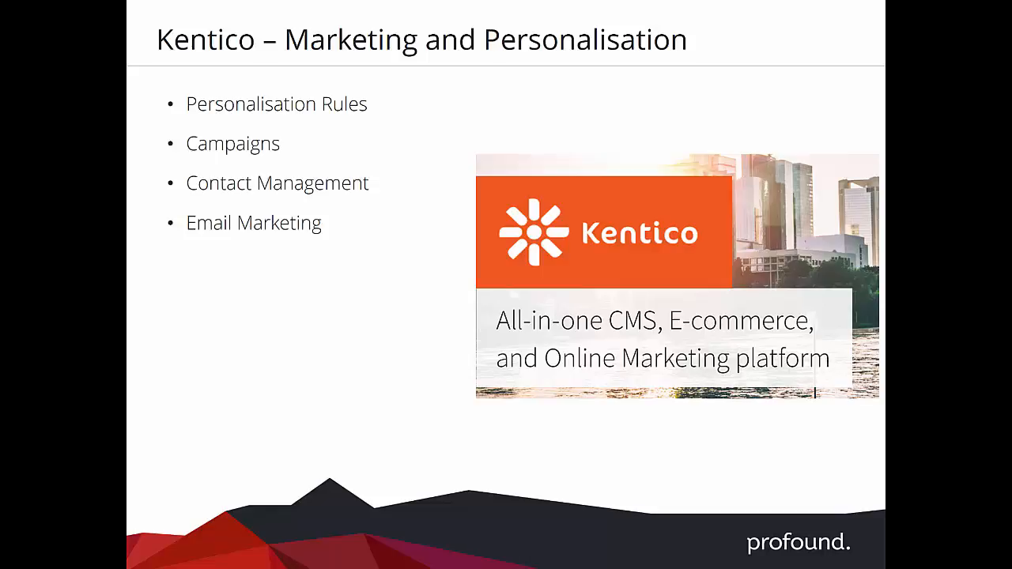
key(Right)
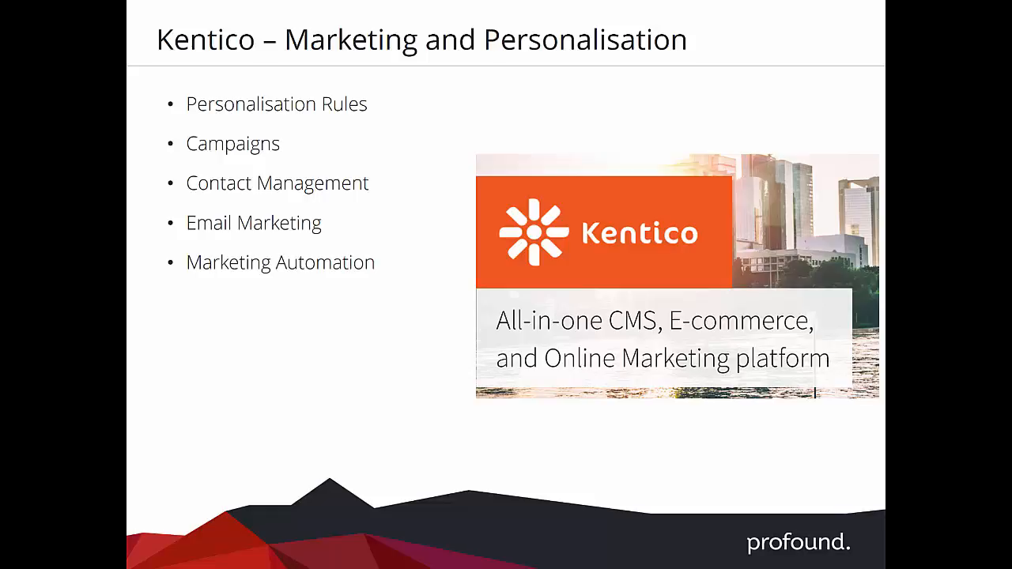